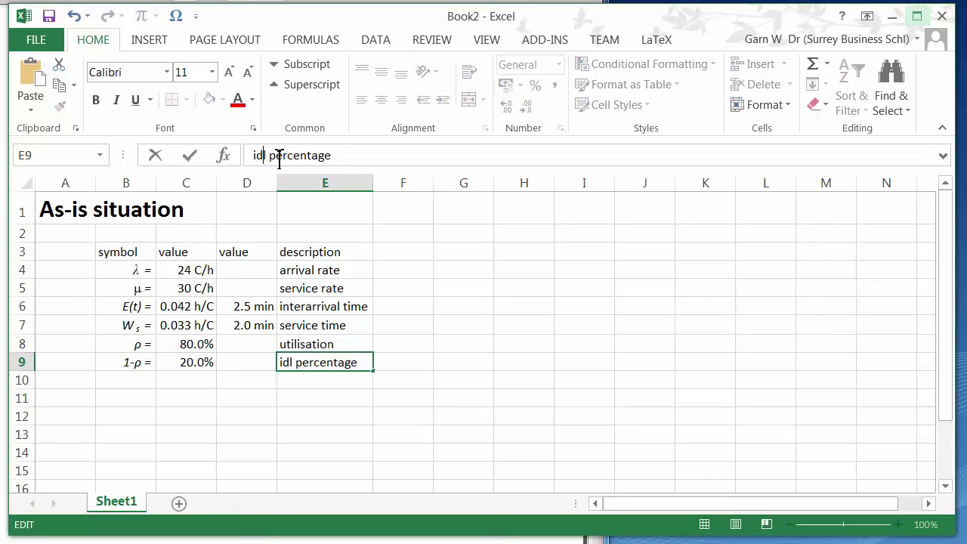
Correct the description in cell E9 so it reads "idle percentage".
type("le")
key("Return")
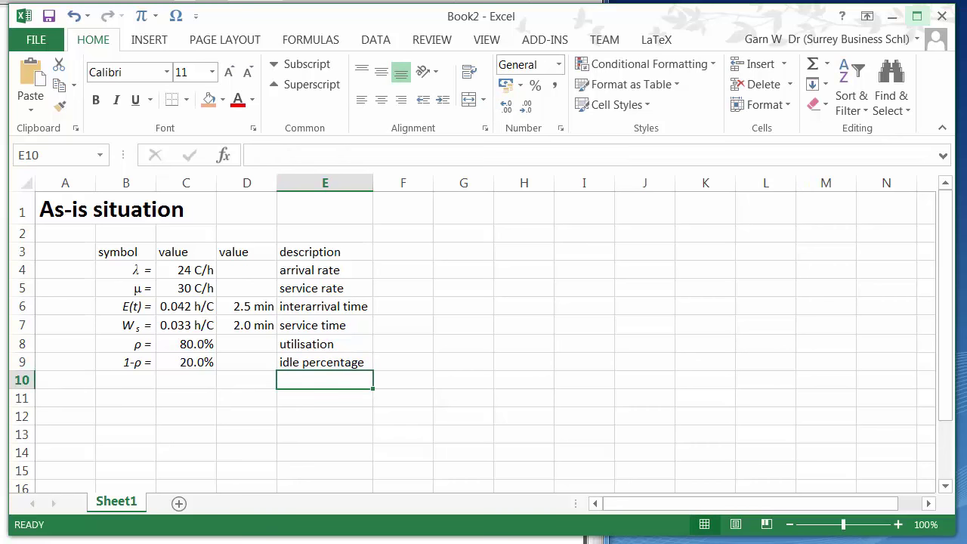
left_click(150, 435)
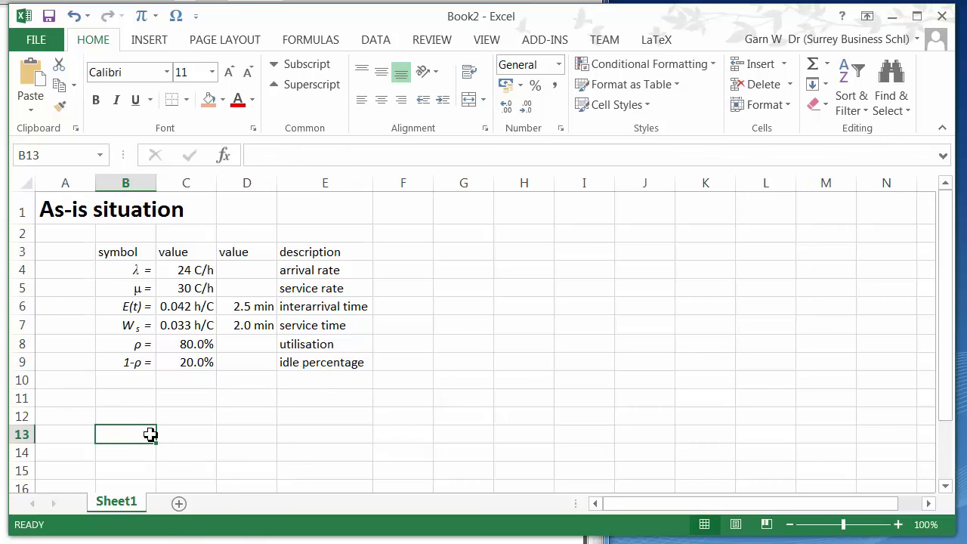
Check the customer numbers task in the challenge document and enter the heading "Number of customers" in cell B11 of the workbook.
left_click(3, 411)
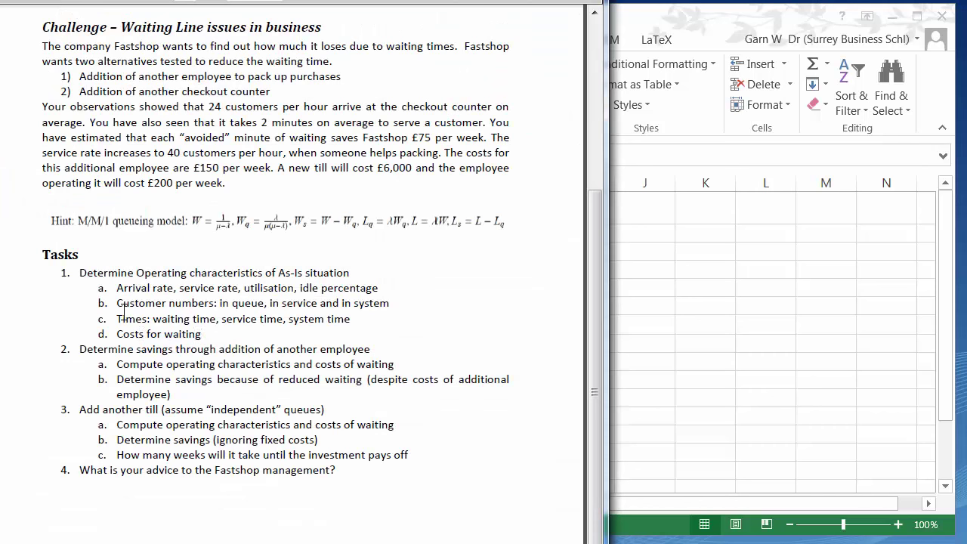
left_click_drag(130, 309, 214, 306)
left_click(713, 334)
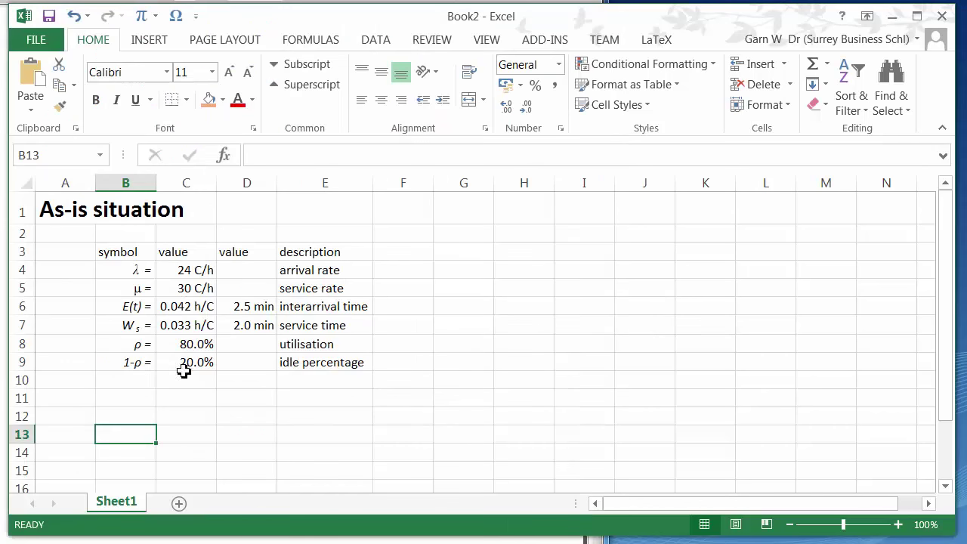
left_click(143, 401)
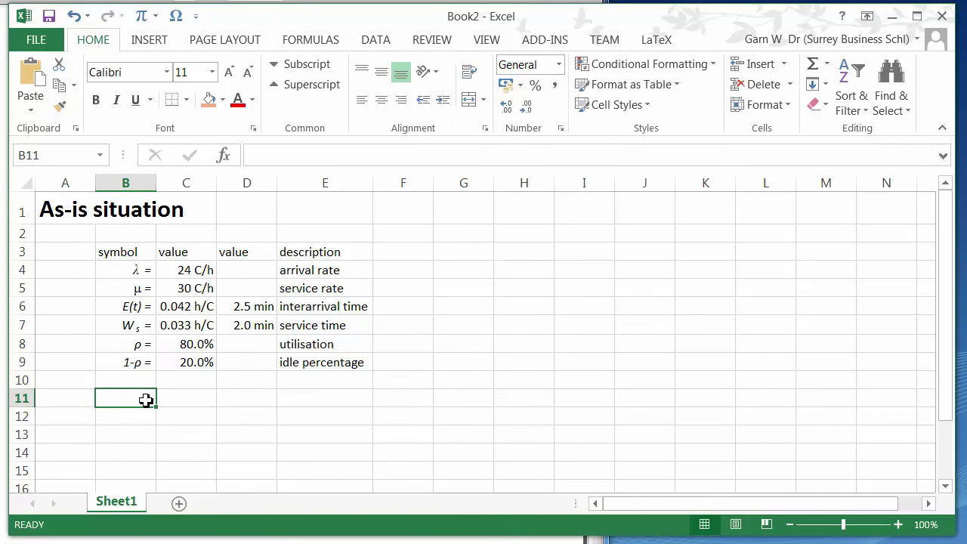
type("Numb")
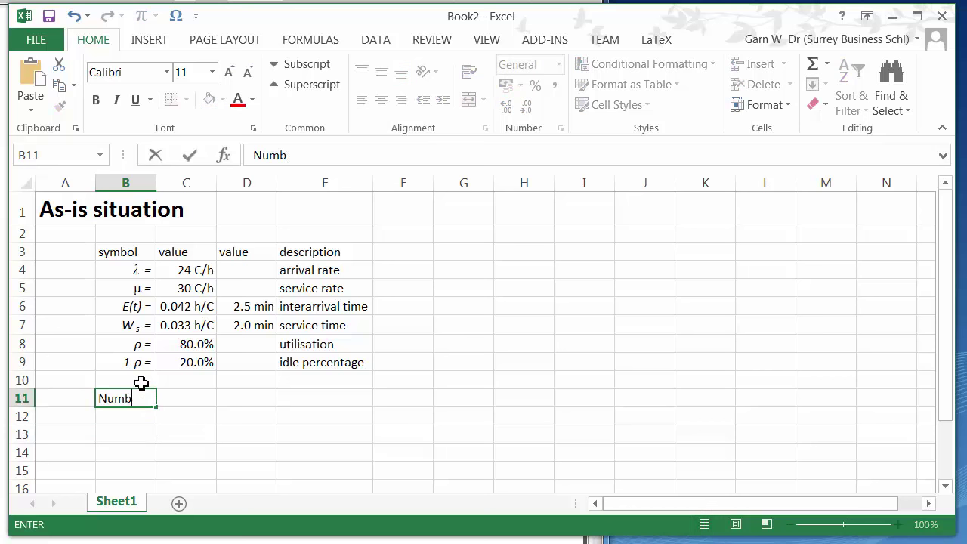
type("er of customers")
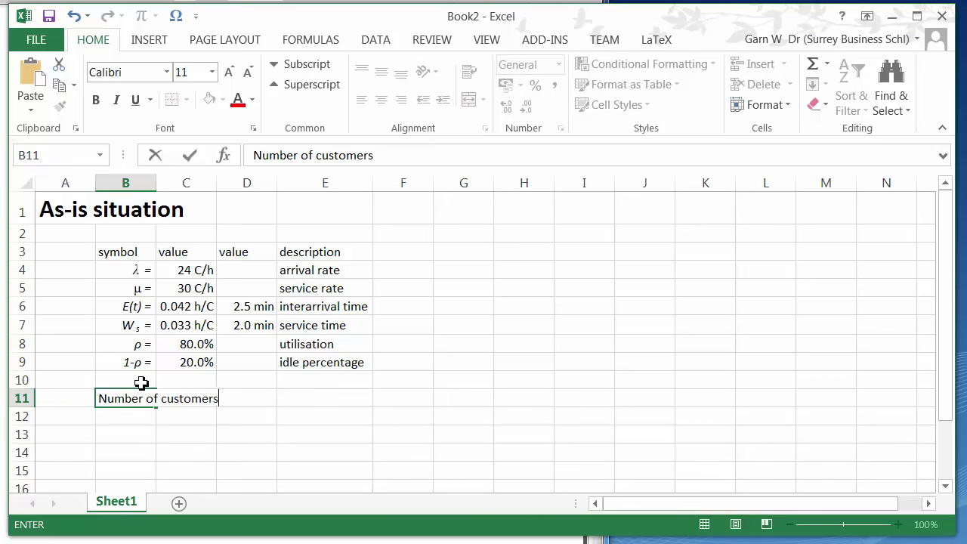
key("Return")
Enter the descriptions "system", "service/server" and "queue" in cells E12 to E14.
key("Right")
key("Right")
key("Right")
type("system")
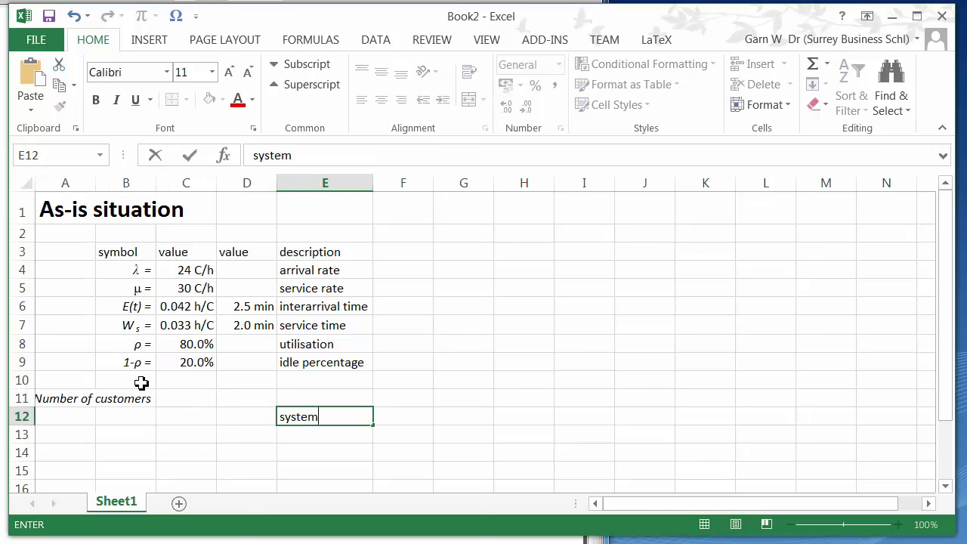
key("Return")
type("service/server")
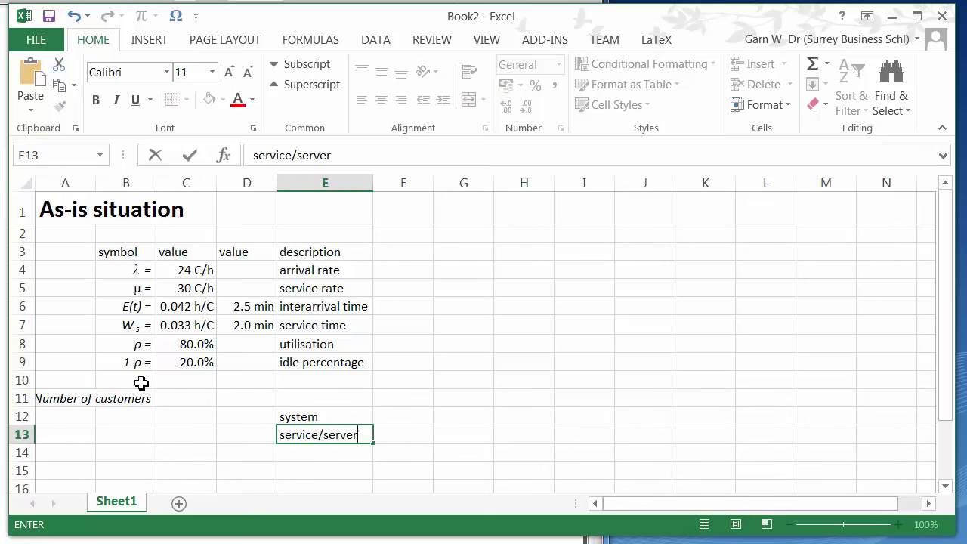
key("Return")
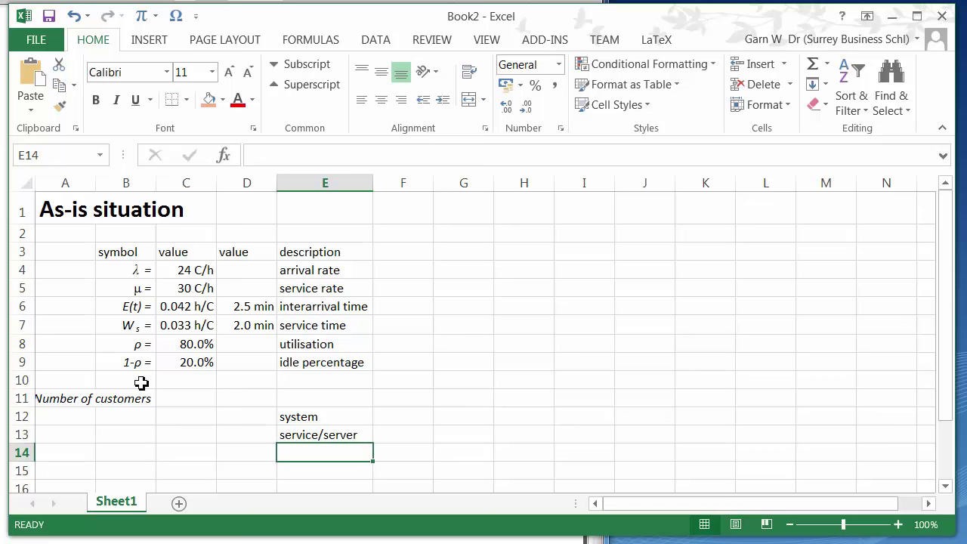
type("qeue")
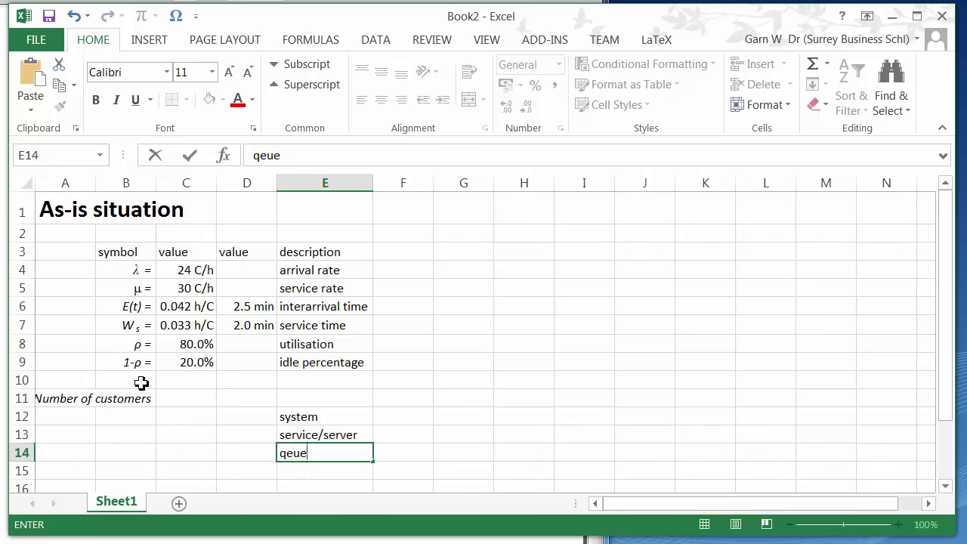
key("Return")
key("Up")
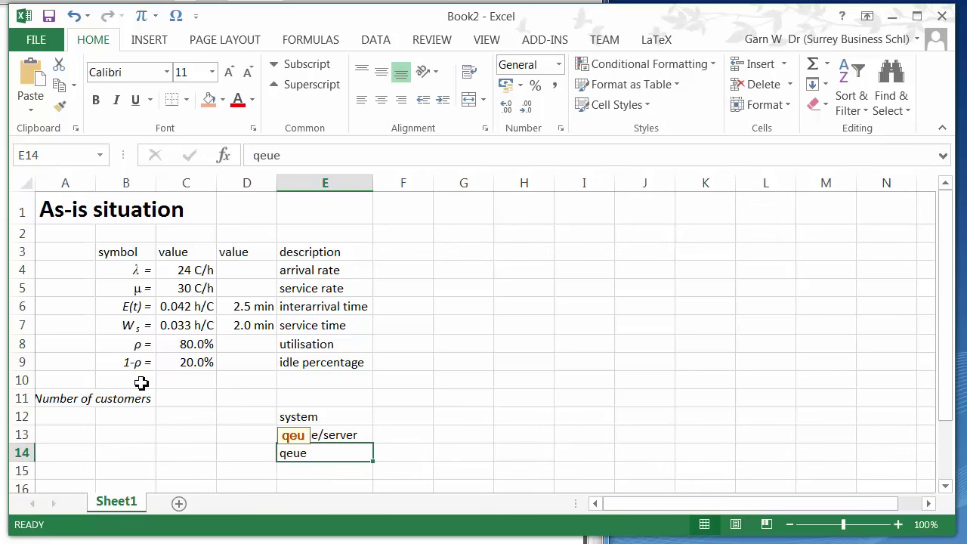
type("qu")
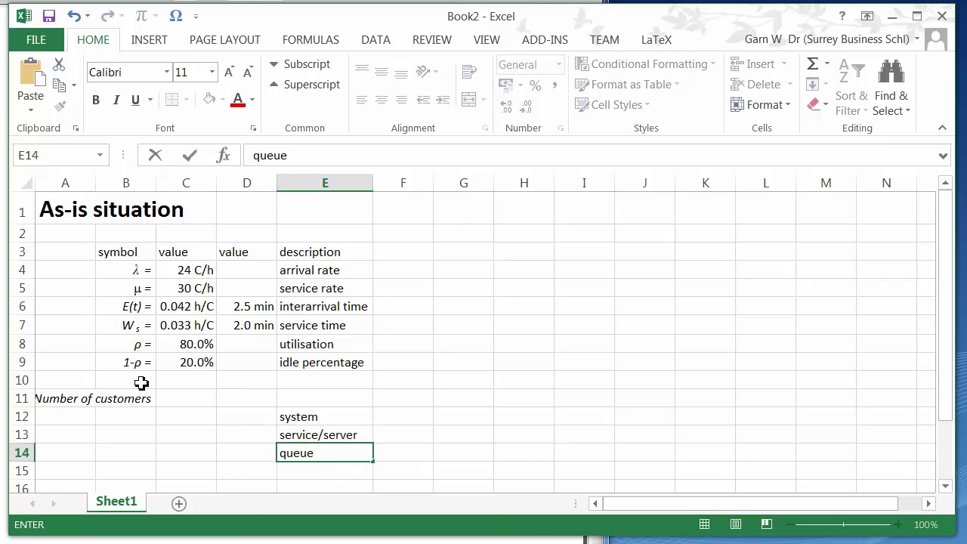
type("eue")
key("Return")
Merge cells B11:E11 for the "Number of customers" heading and left-align its text.
key("Up")
key("Left")
key("Up")
key("Left")
key("Up")
key("Left")
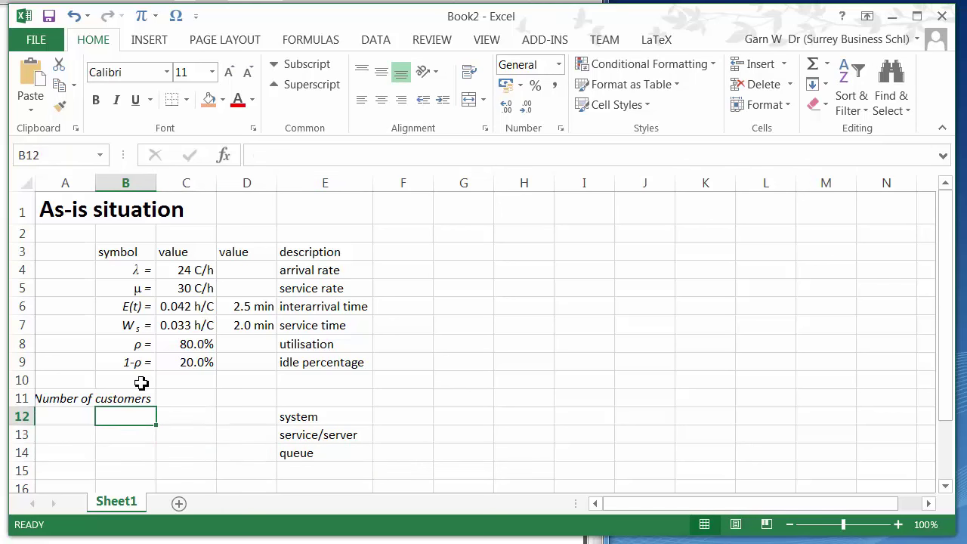
key("Up")
key("shift+Right")
key("shift+Right")
key("shift+Right")
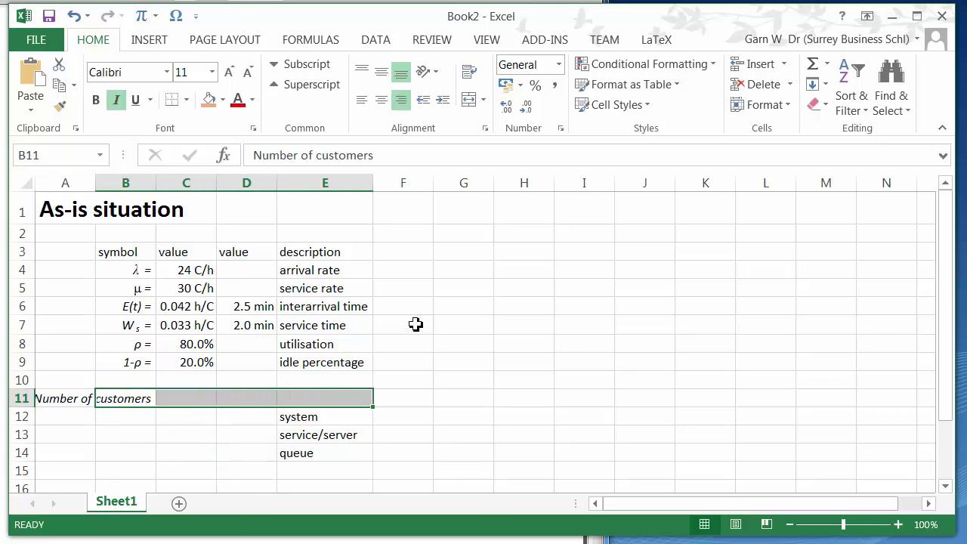
left_click(470, 104)
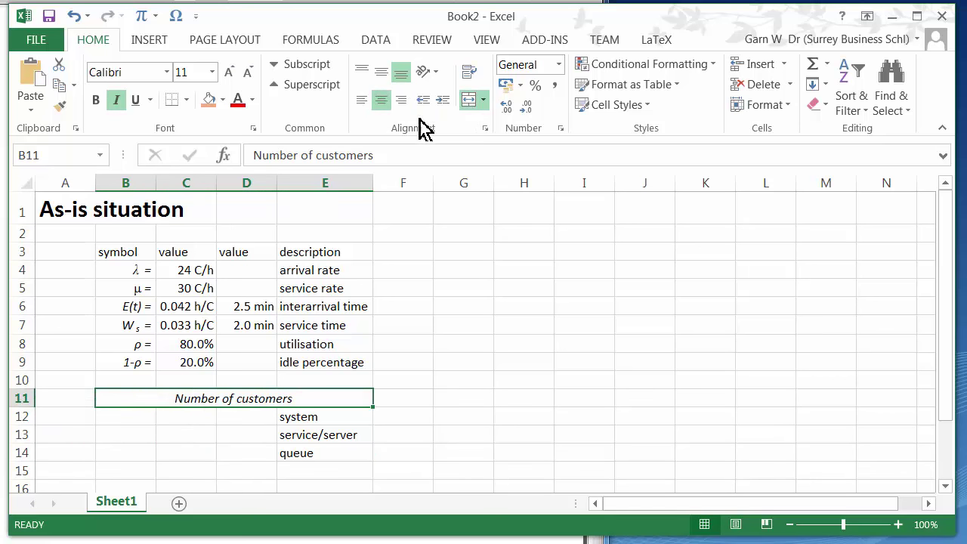
left_click(363, 100)
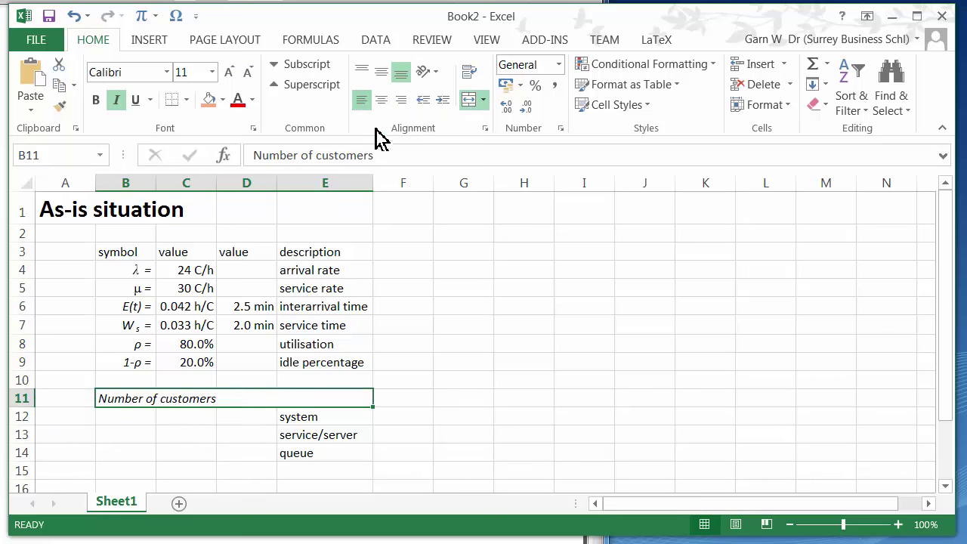
Enter the symbol "L =" in B12 and calculate it in C12 as utilisation divided by idle percentage, =C8/C9.
left_click(129, 423)
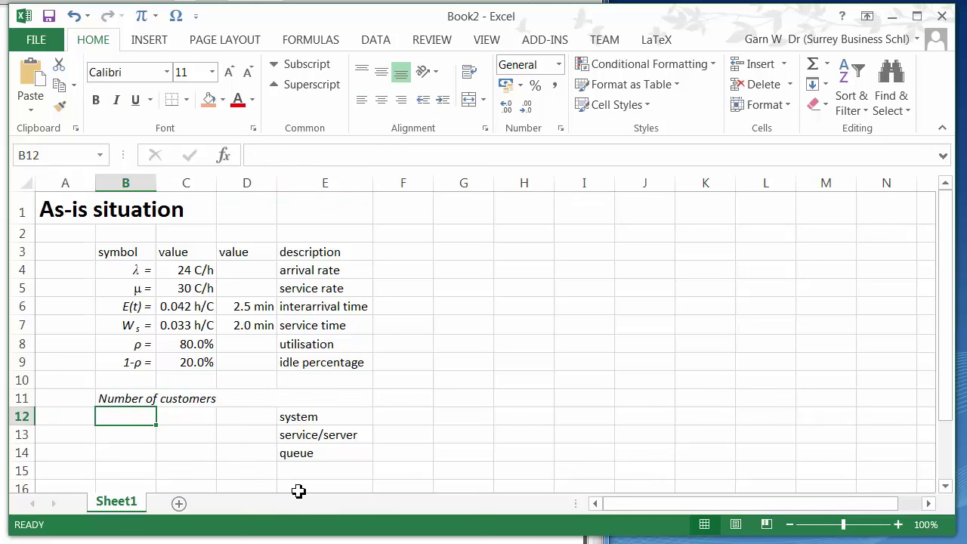
type("L =")
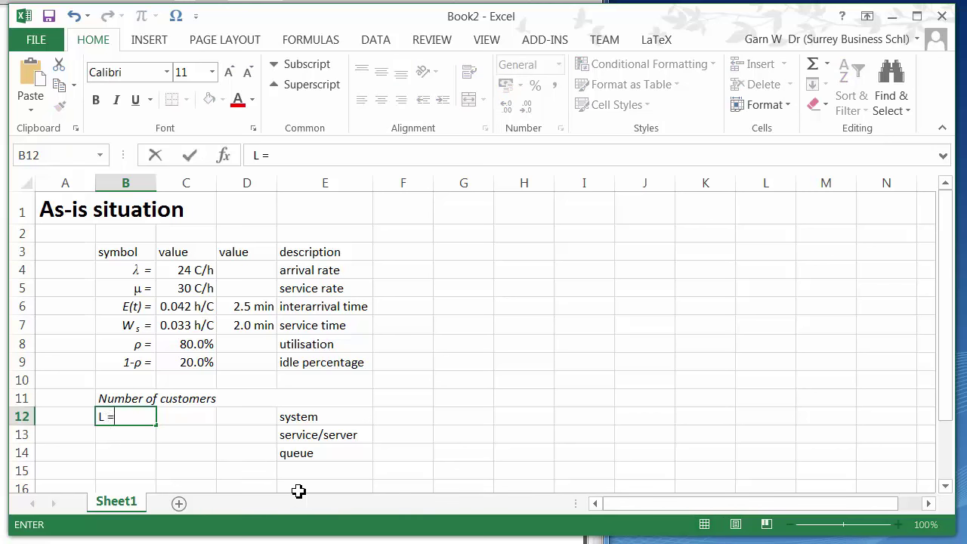
key("Tab")
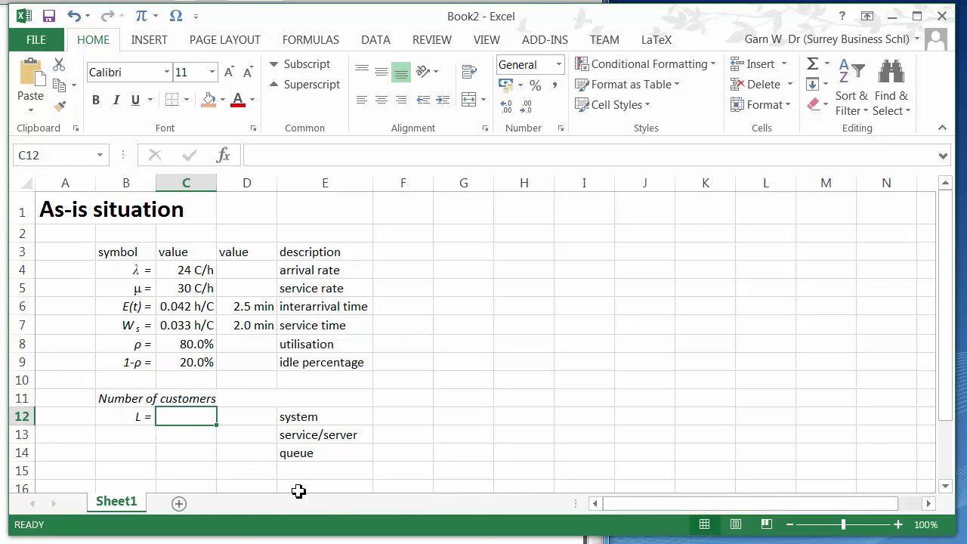
type("=")
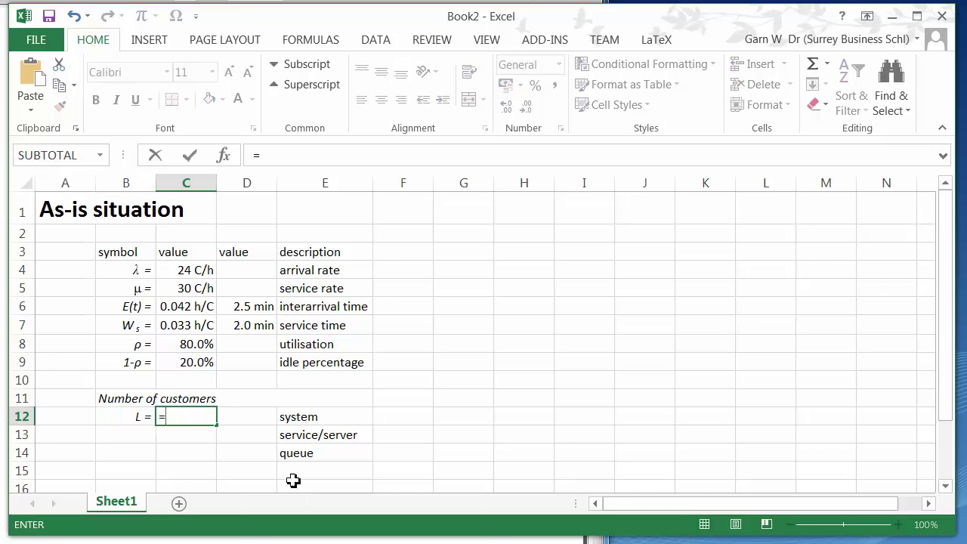
left_click(197, 344)
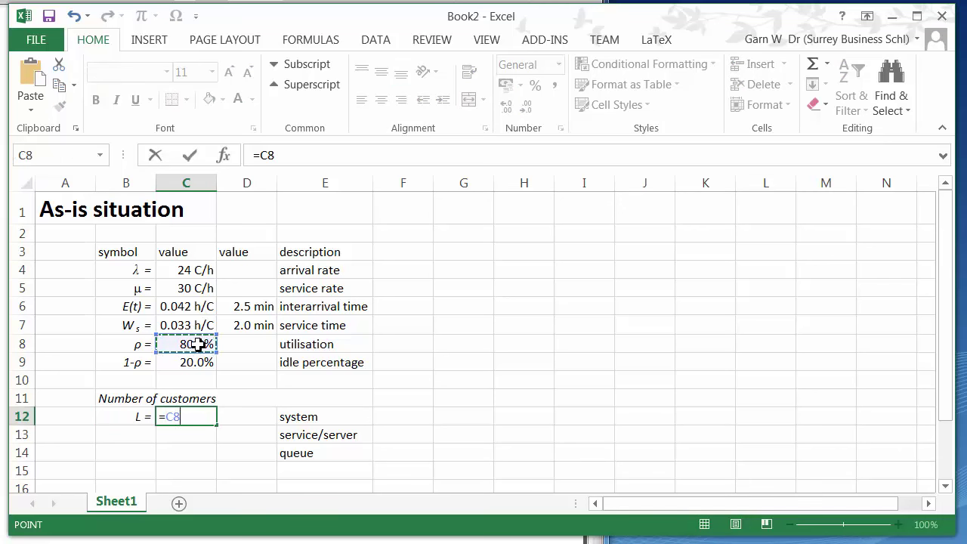
type("/")
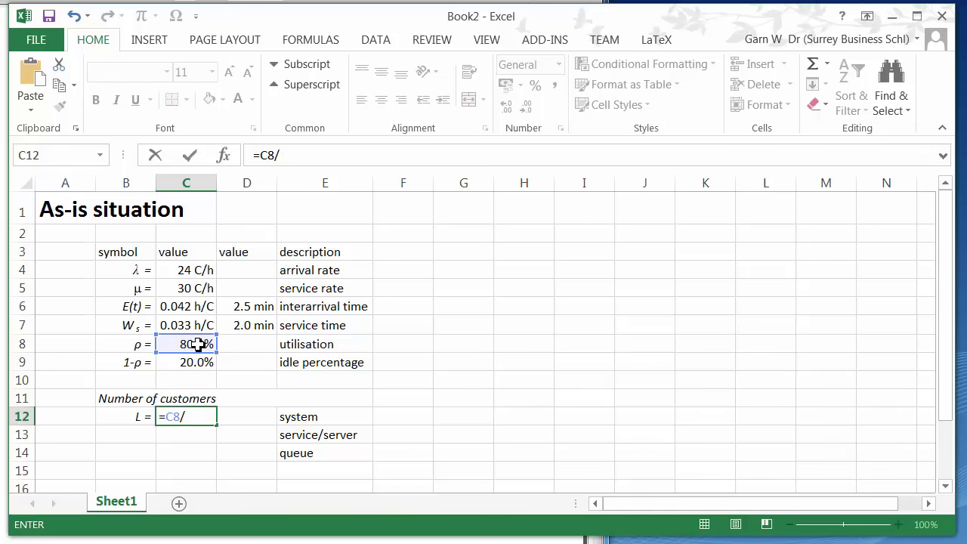
left_click(201, 366)
key("Return")
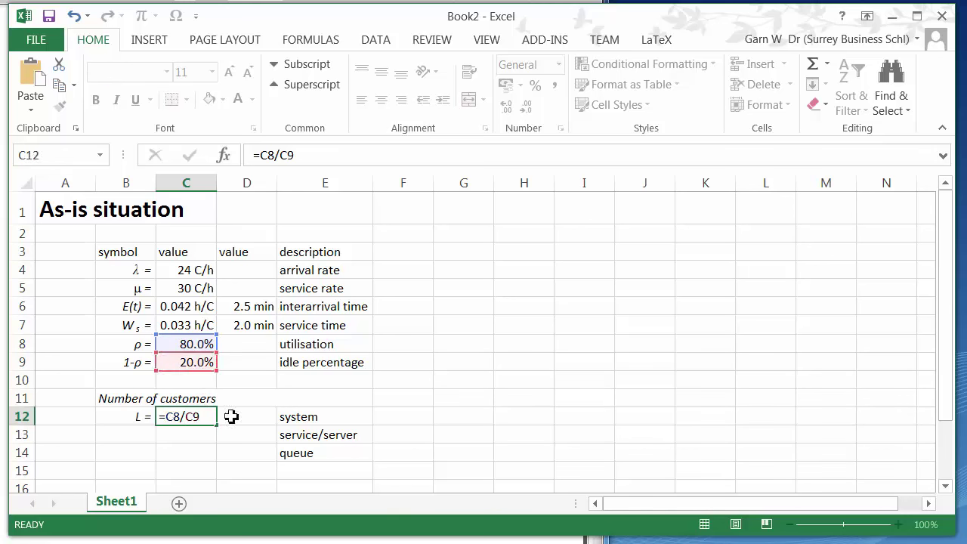
Give cell C12 the custom number format 0.00 "C" so it shows two decimals with the customer unit.
left_click(201, 413)
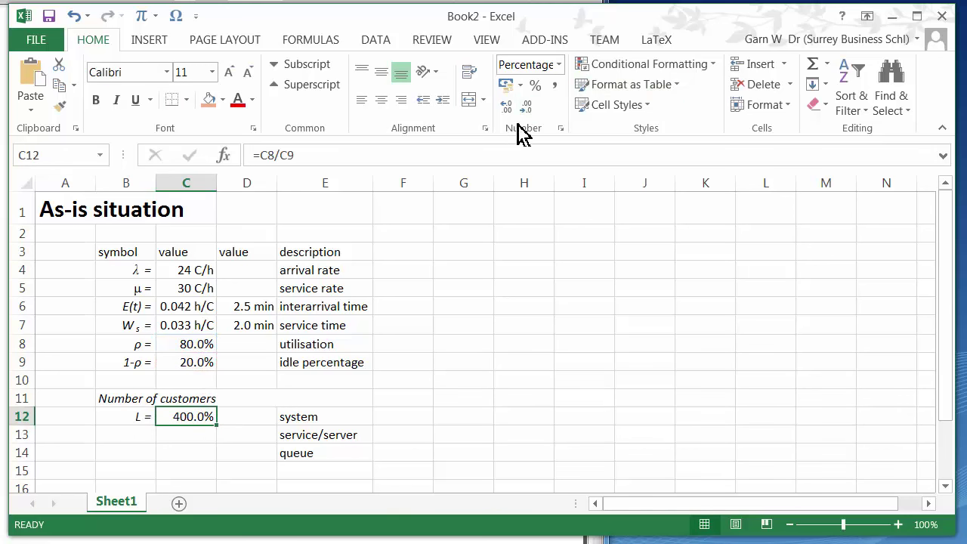
left_click(555, 86)
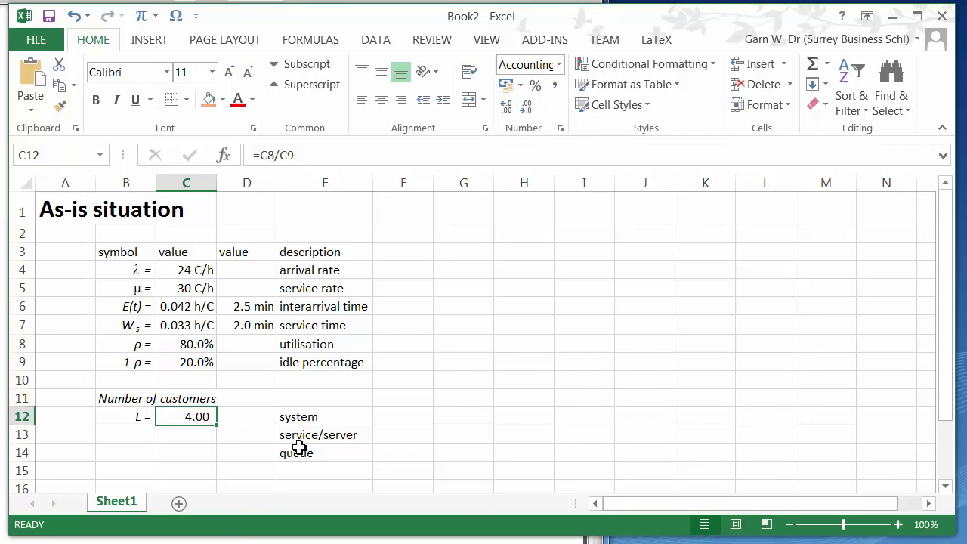
right_click(204, 424)
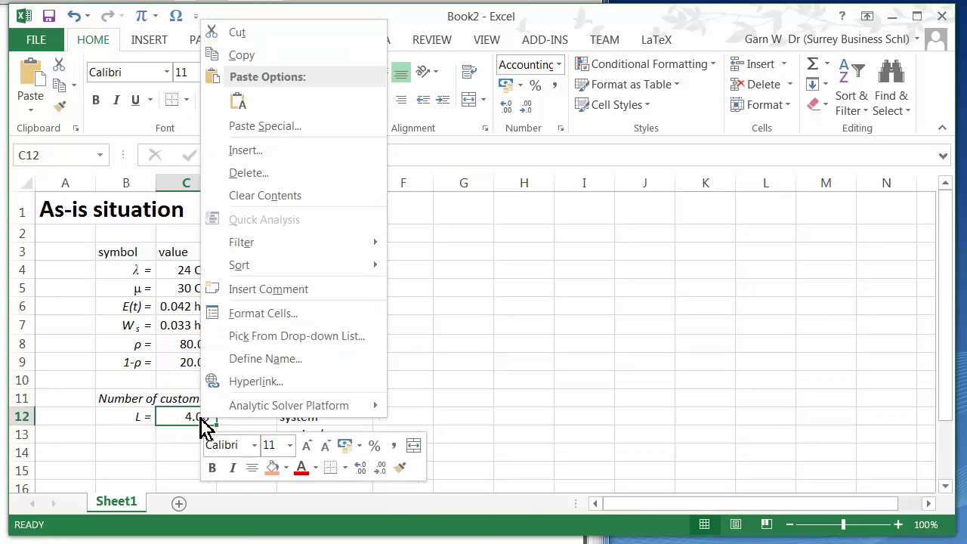
left_click(264, 315)
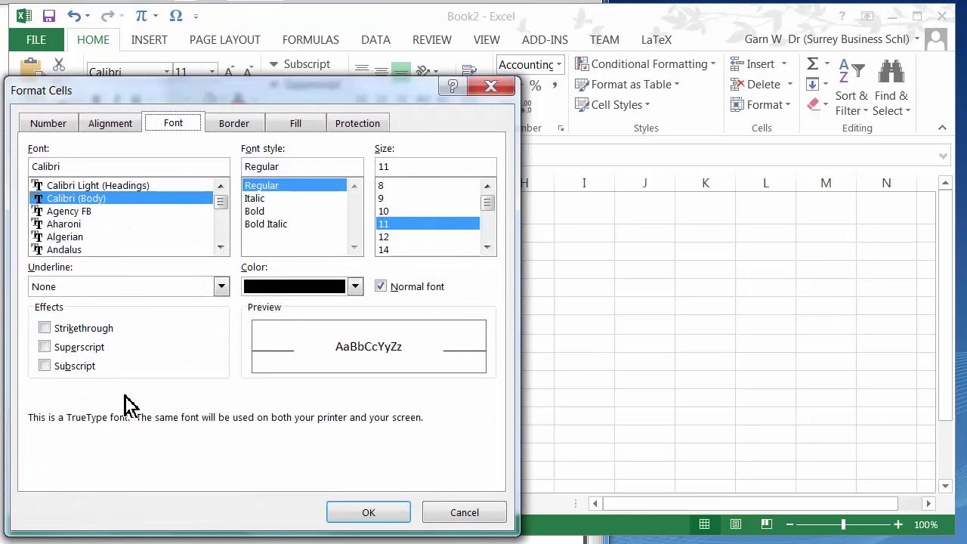
left_click(59, 123)
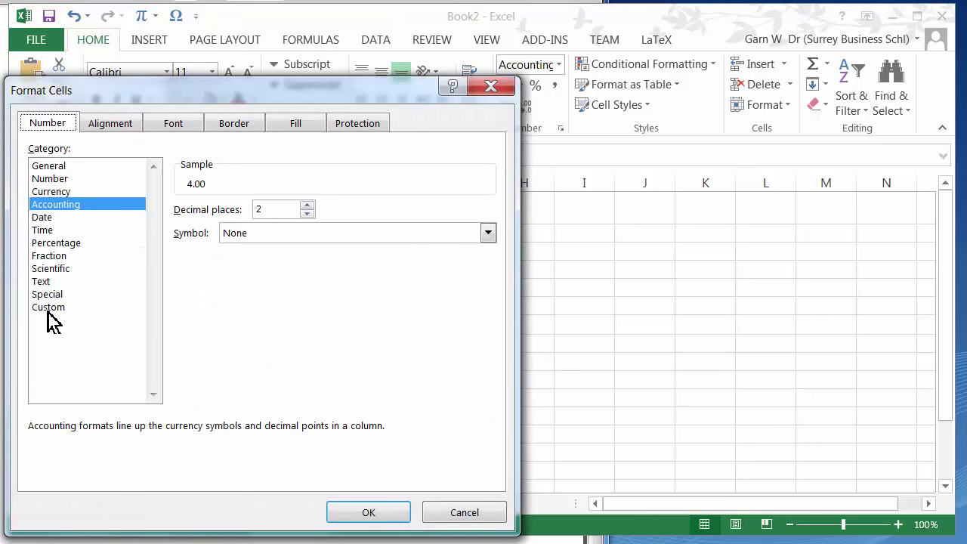
left_click(47, 296)
left_click(58, 307)
left_click(187, 270)
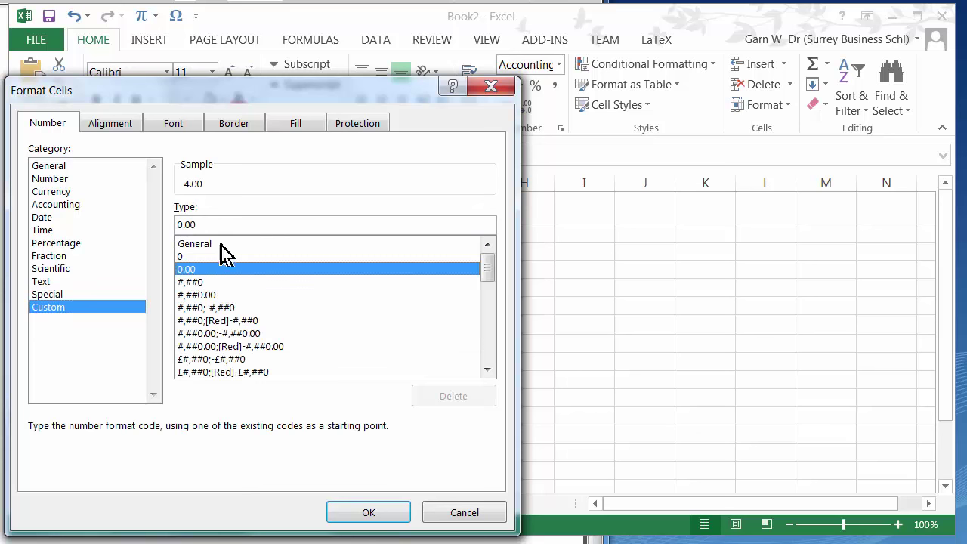
left_click(226, 224)
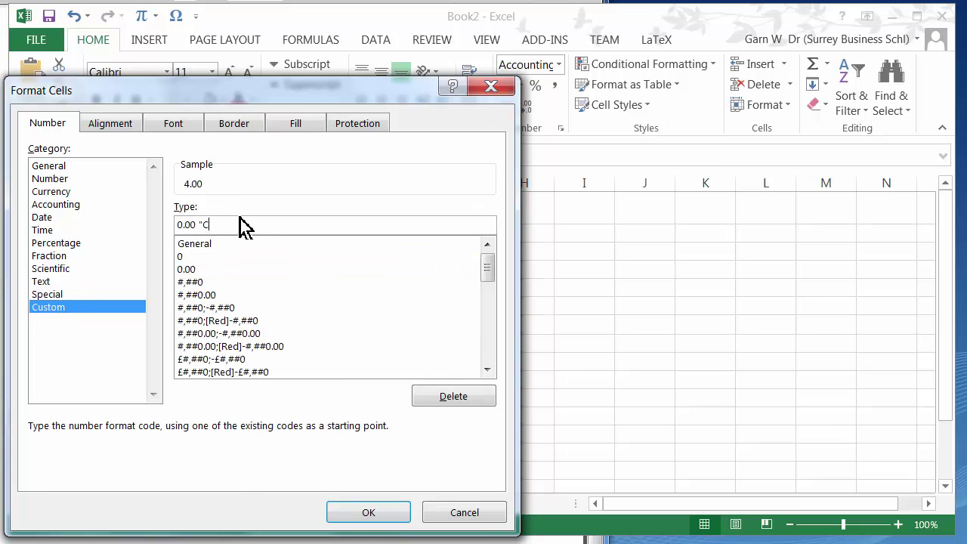
key("Return")
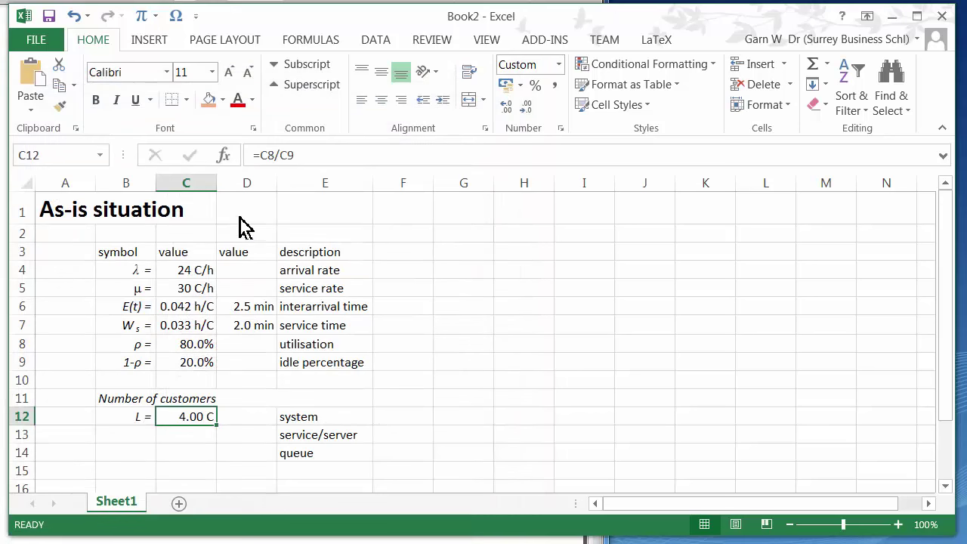
left_click(250, 421)
left_click(137, 436)
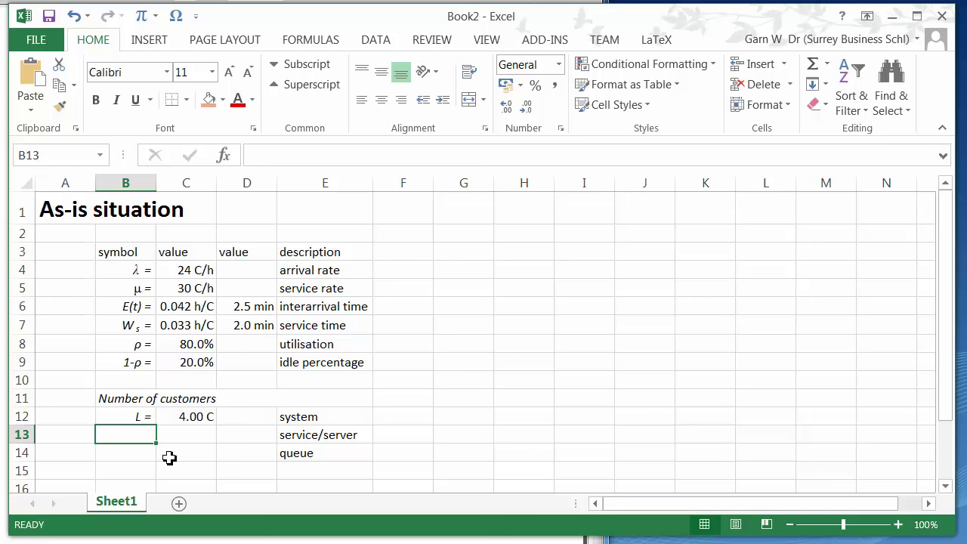
left_click(132, 403)
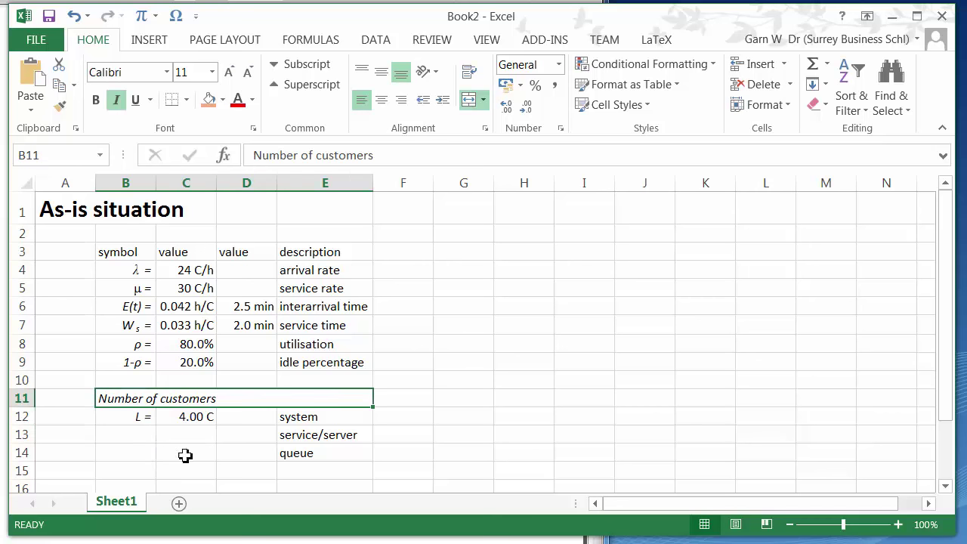
left_click(145, 469)
scroll(143, 460, "down", 1)
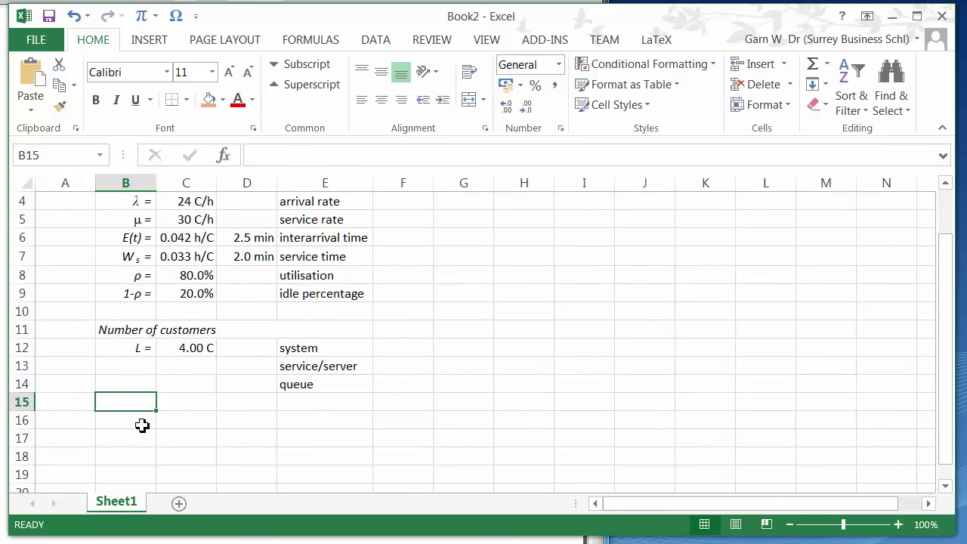
Enter the section heading "Times" in cell B16.
left_click(142, 425)
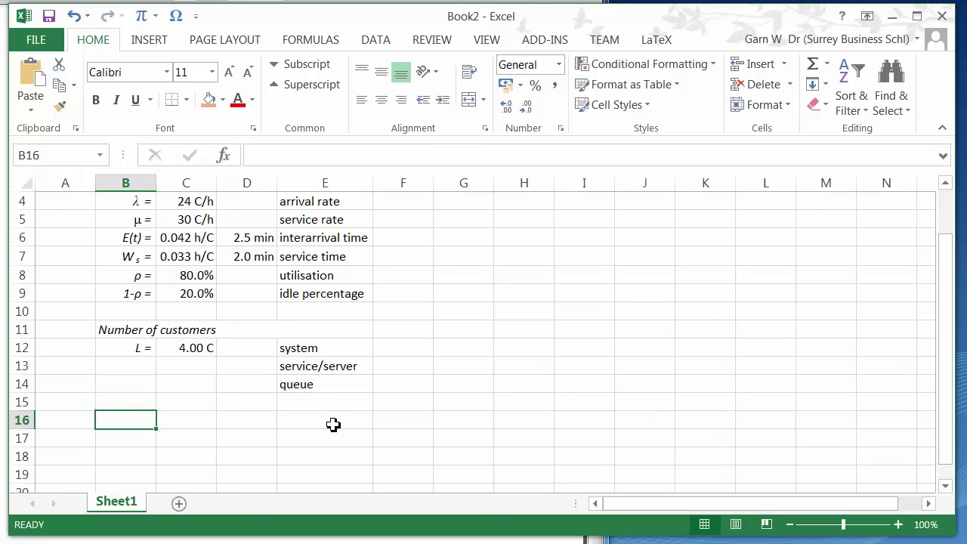
type("Times")
key("Return")
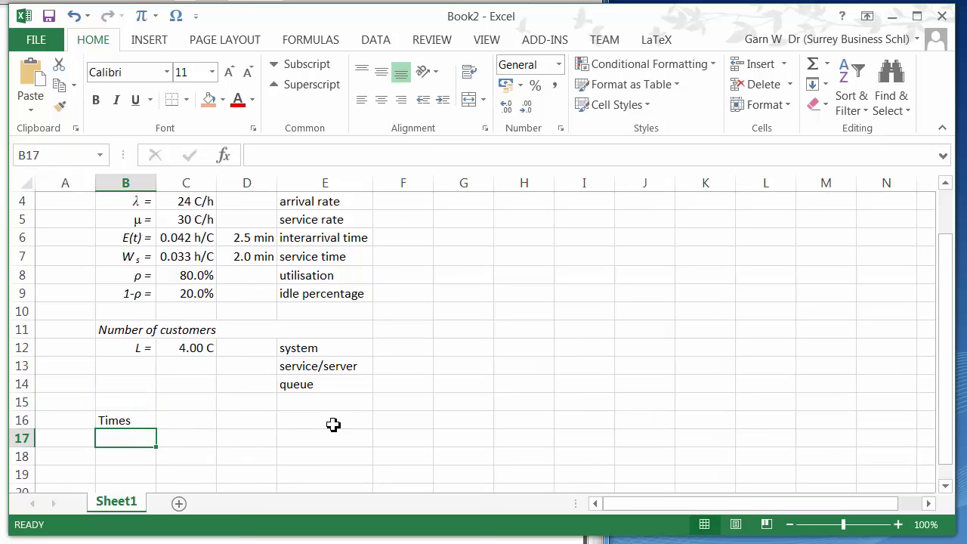
key("Up")
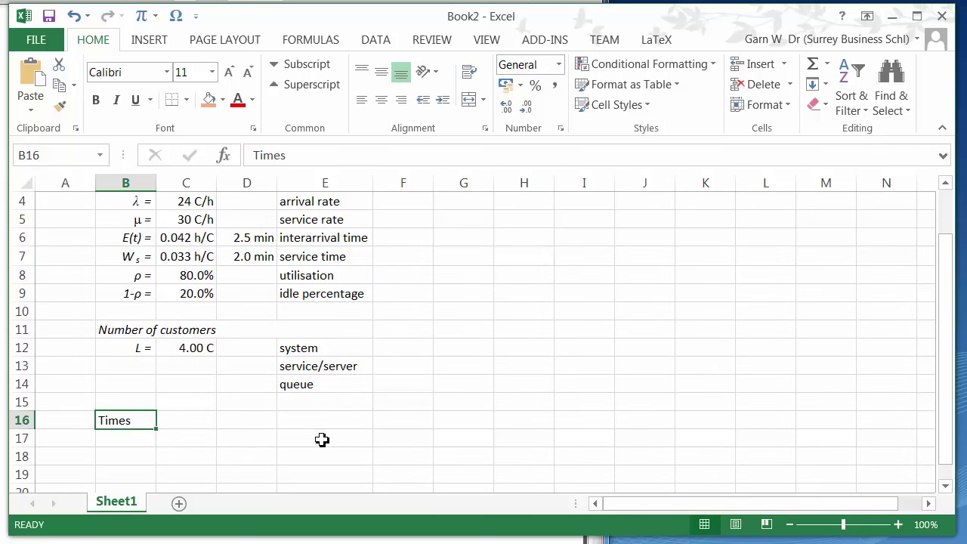
Reference the system description in E17 with =E12 and fill the formula down to E19 for service/server and queue.
left_click(322, 440)
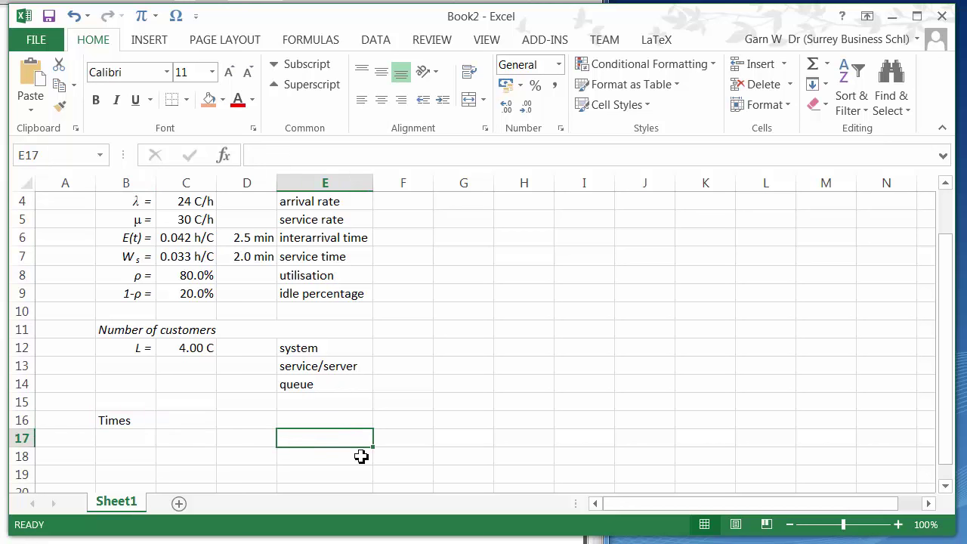
type("=")
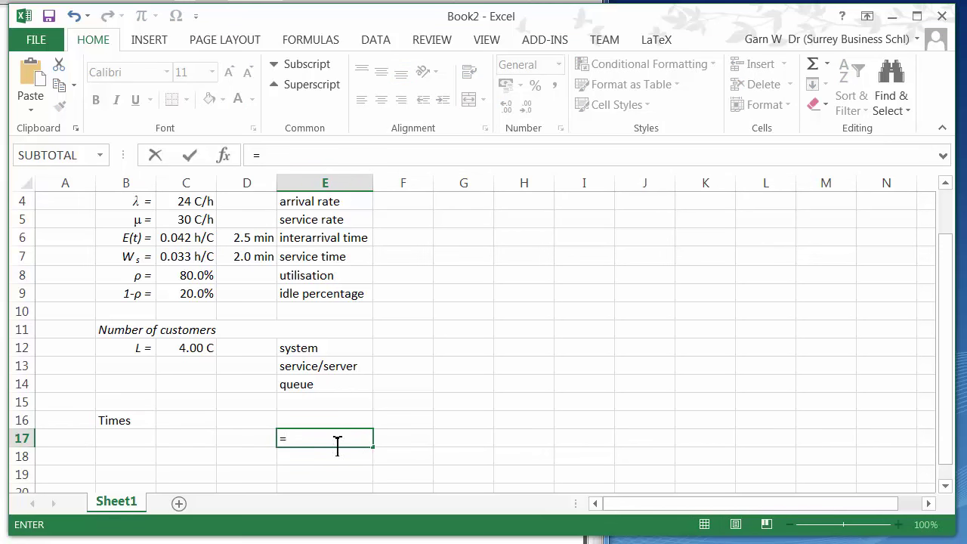
left_click(318, 346)
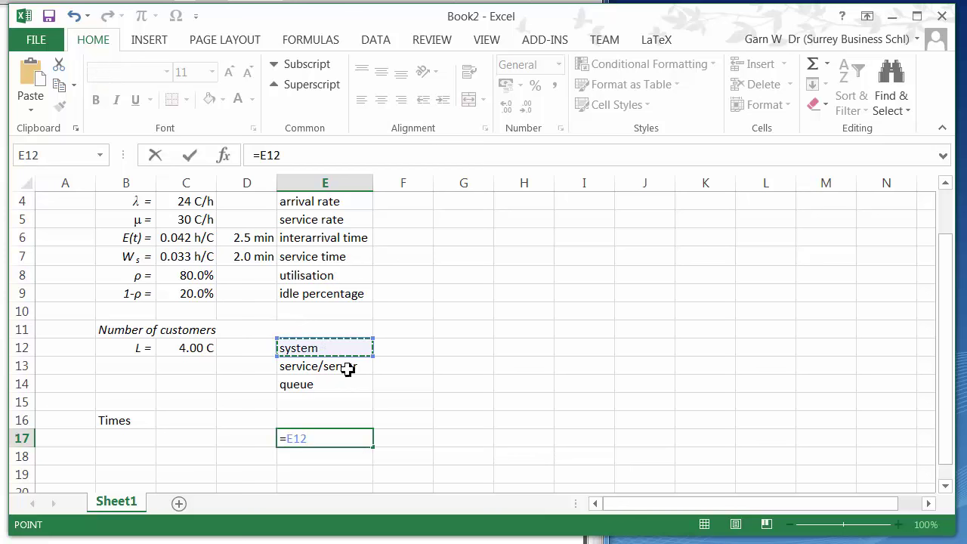
key("Return")
left_click(345, 434)
left_click_drag(375, 447, 317, 459)
left_click(178, 456)
left_click(150, 438)
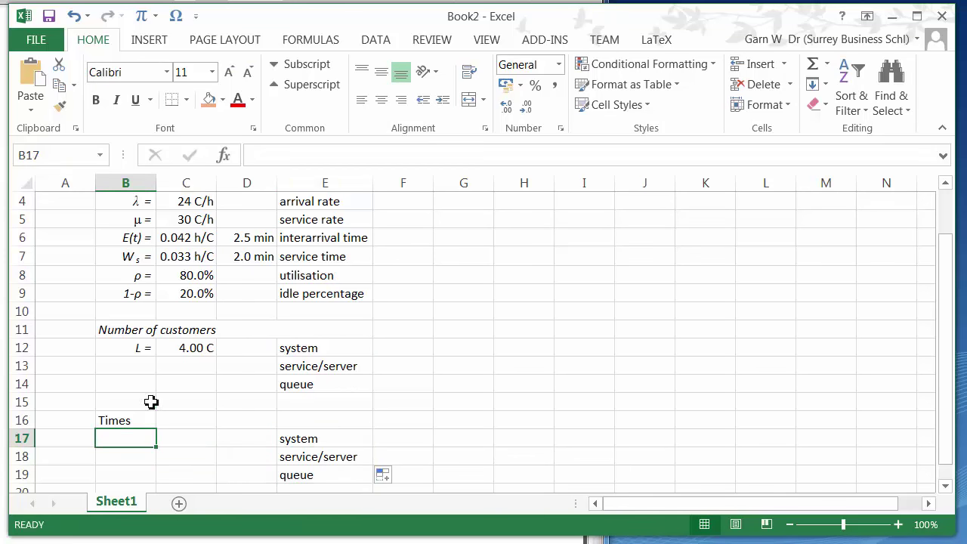
left_click_drag(139, 348, 253, 479)
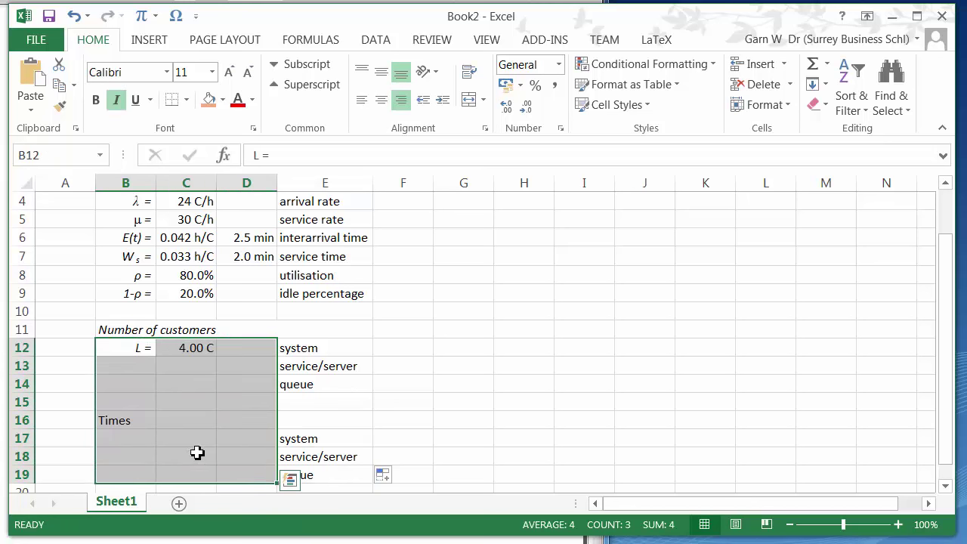
left_click(196, 451)
left_click(137, 371)
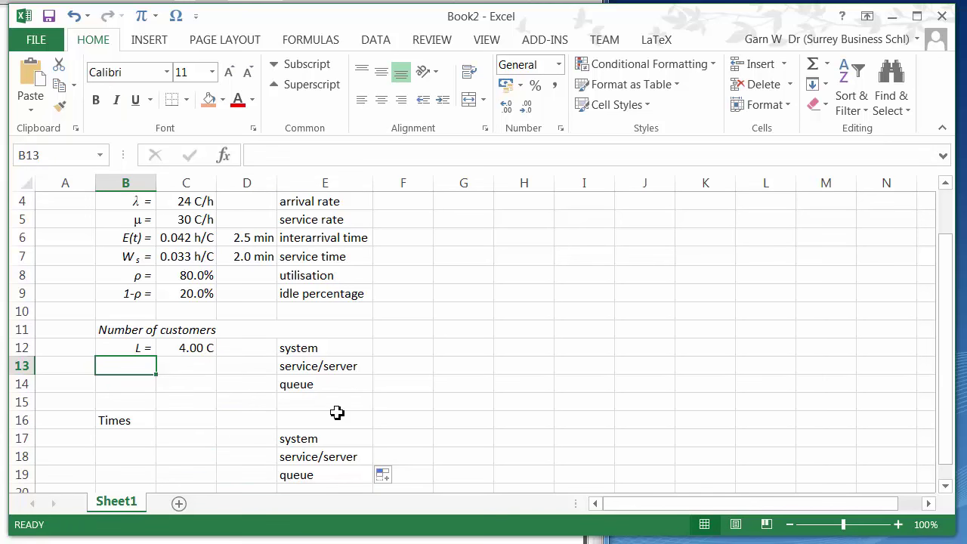
Try to reference the service time symbol in B18 with the formula =B7.
left_click(155, 463)
type("=")
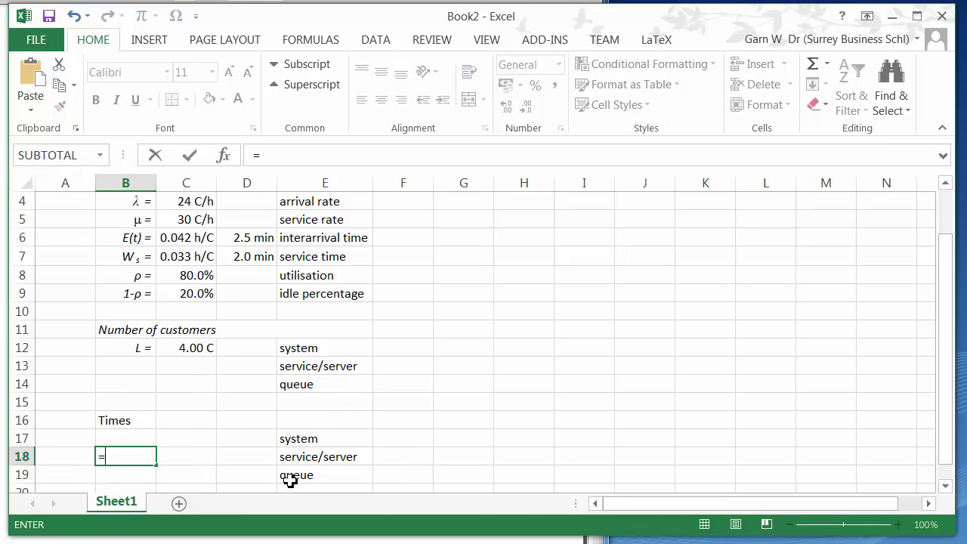
left_click(147, 261)
key("Return")
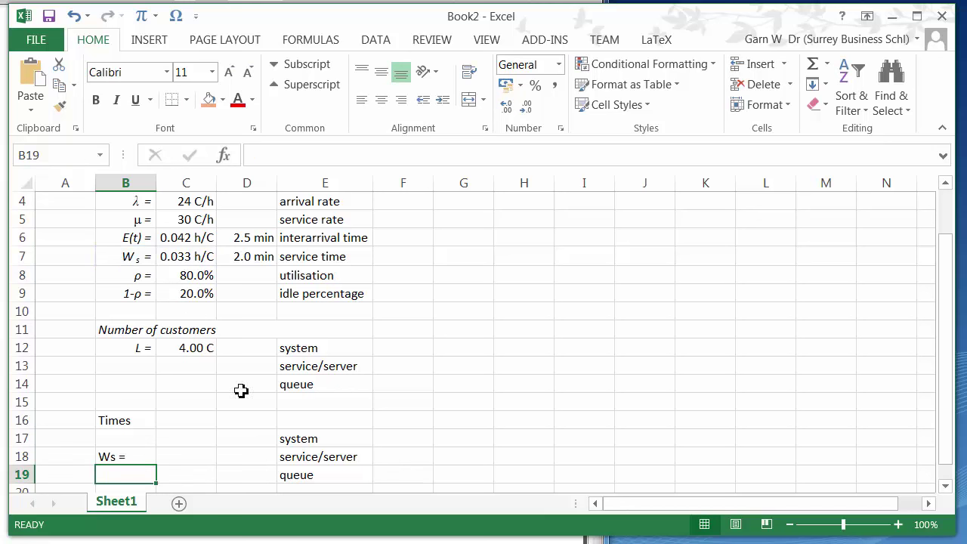
Copy the formatted service time symbol from B7 into B18.
left_click(140, 257)
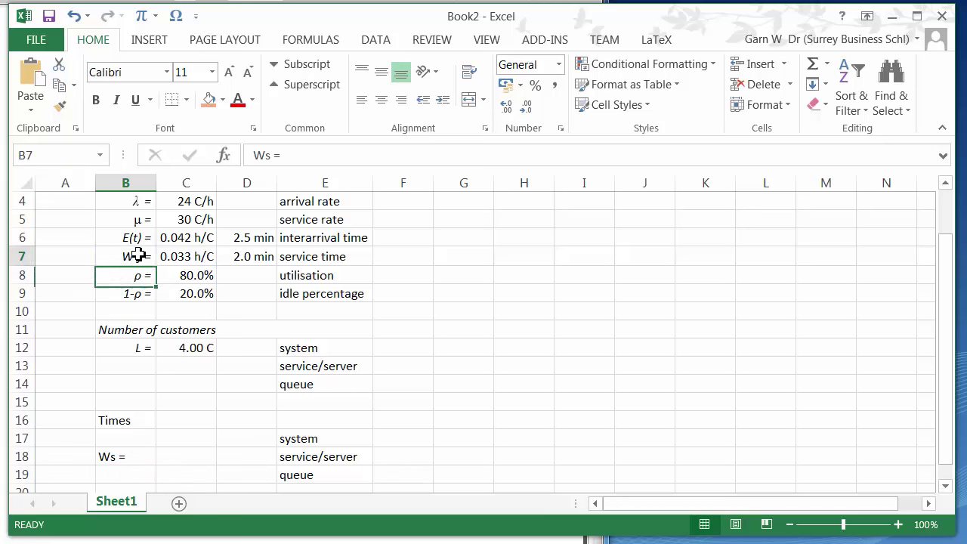
key("ctrl+c")
left_click(143, 459)
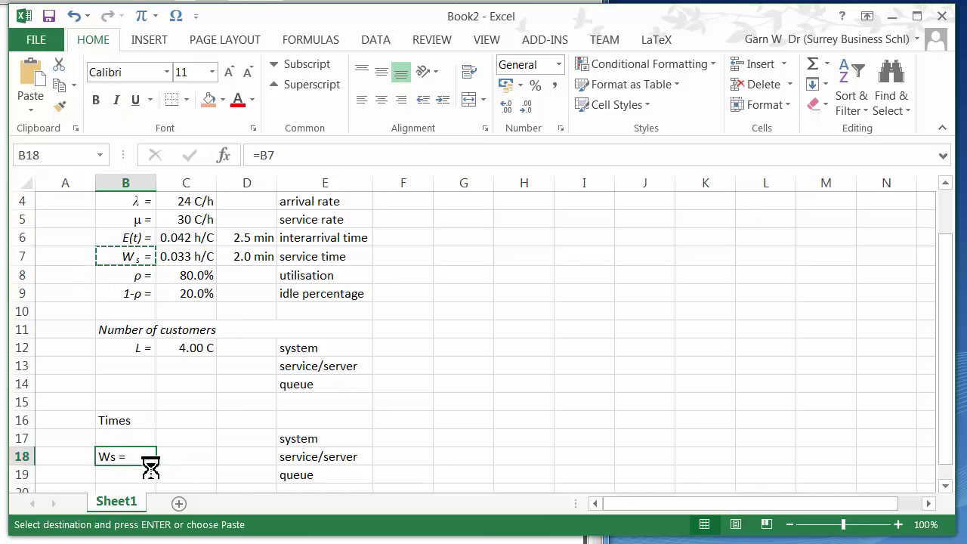
key("ctrl+v")
Reference the service time in hours and in minutes in row 18, with =C7 in C18 and =D7 in D18.
left_click(200, 458)
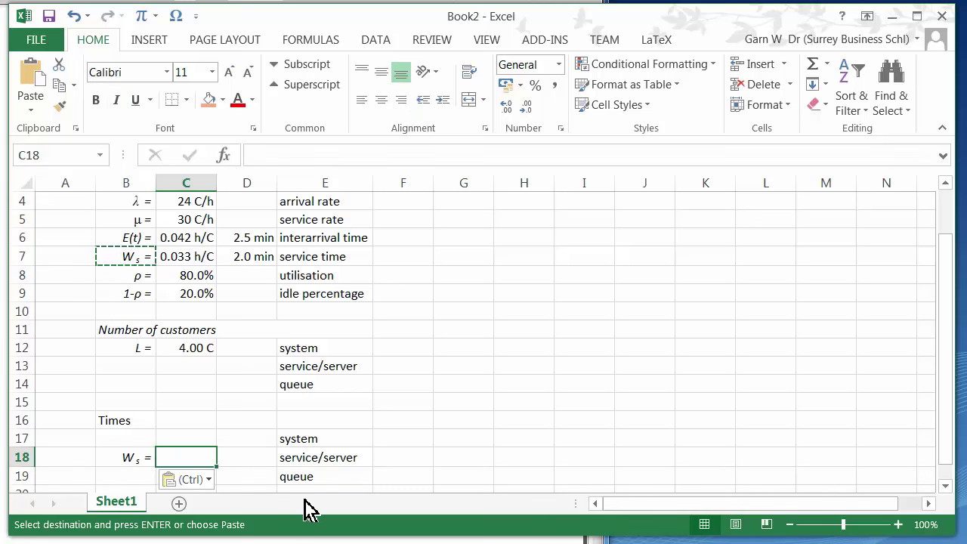
type("=")
left_click(206, 258)
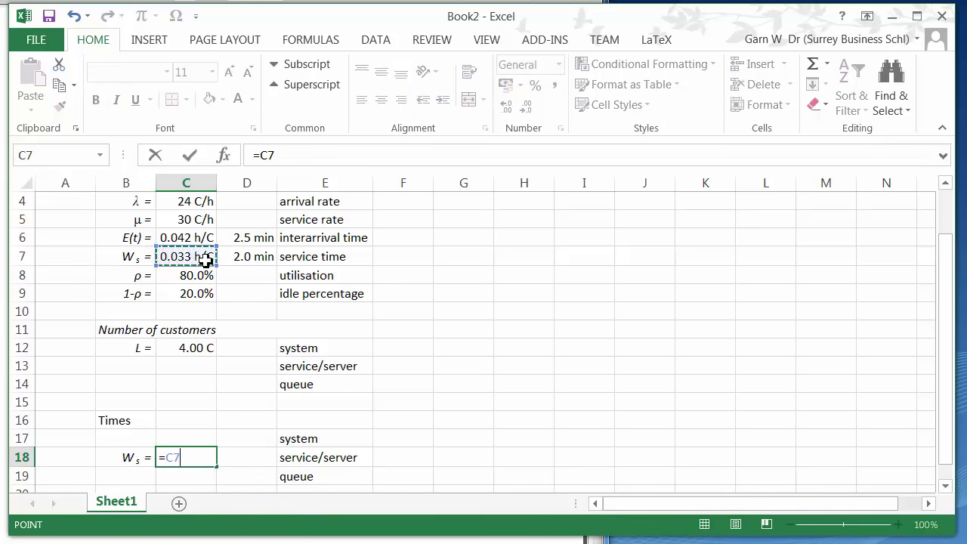
key("Return")
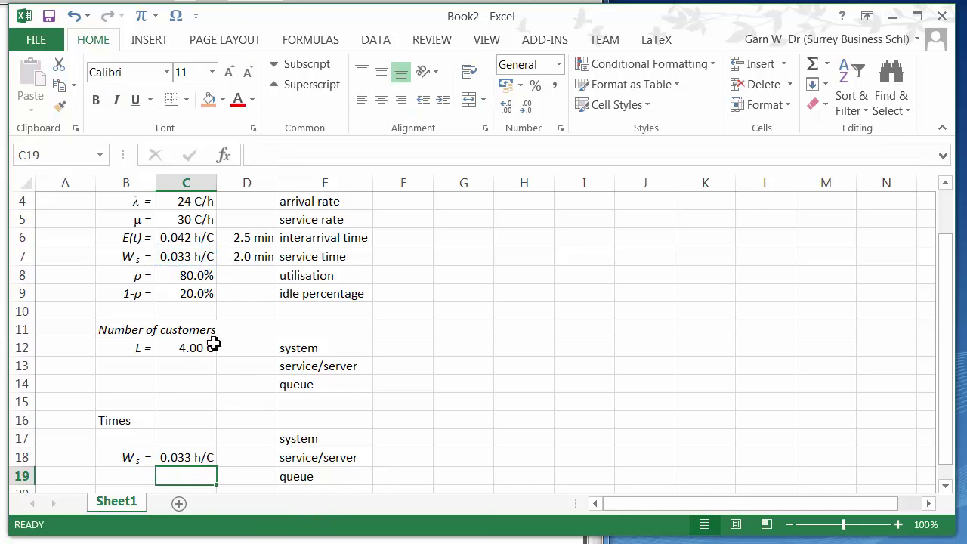
left_click(244, 458)
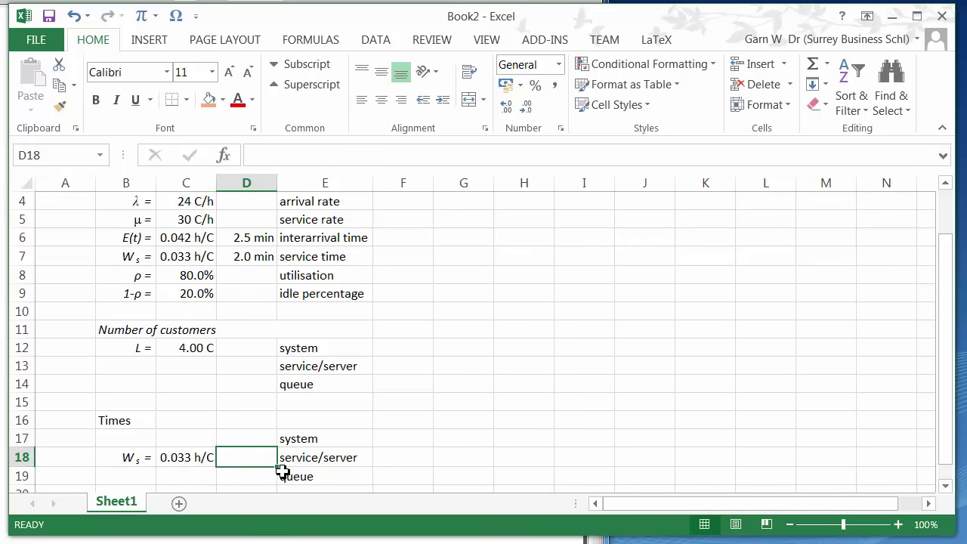
type("=")
left_click(249, 261)
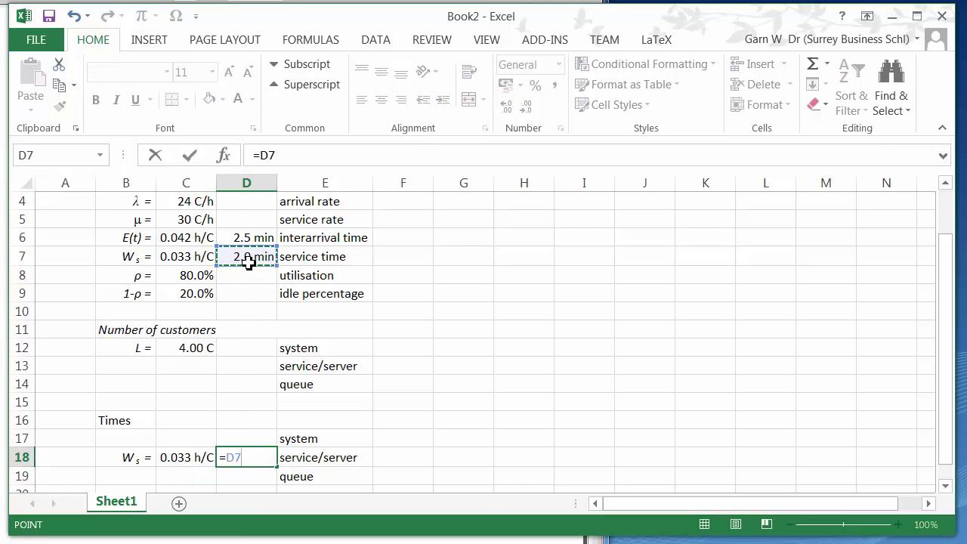
key("Return")
left_click(244, 458)
left_click(173, 457)
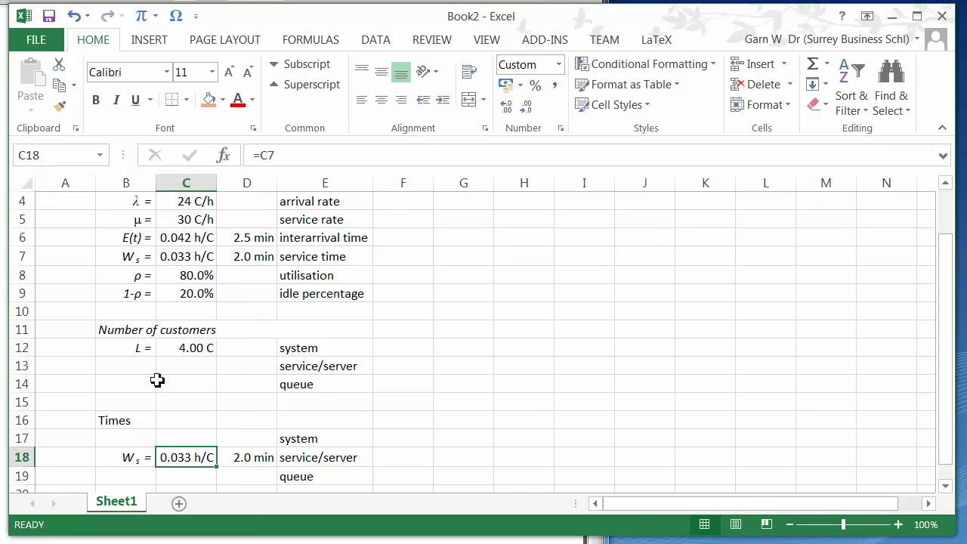
left_click(134, 346)
left_click(200, 347, "shift")
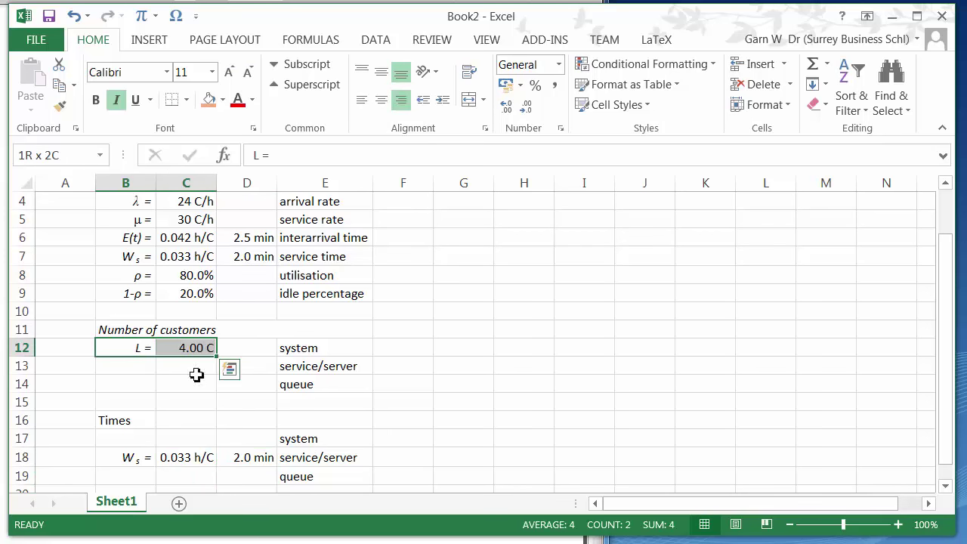
left_click(141, 462)
left_click(241, 458, "shift")
left_click(199, 401)
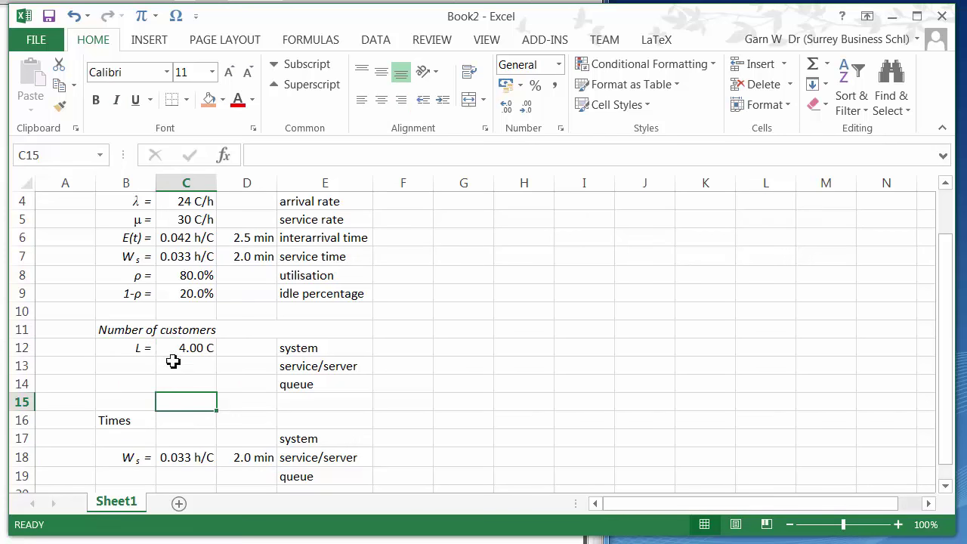
left_click(136, 345)
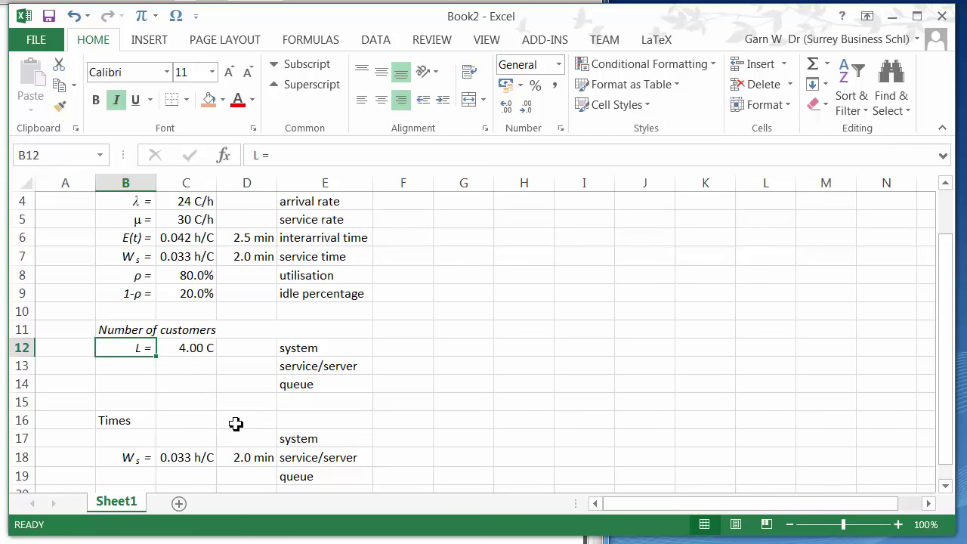
left_click(136, 363)
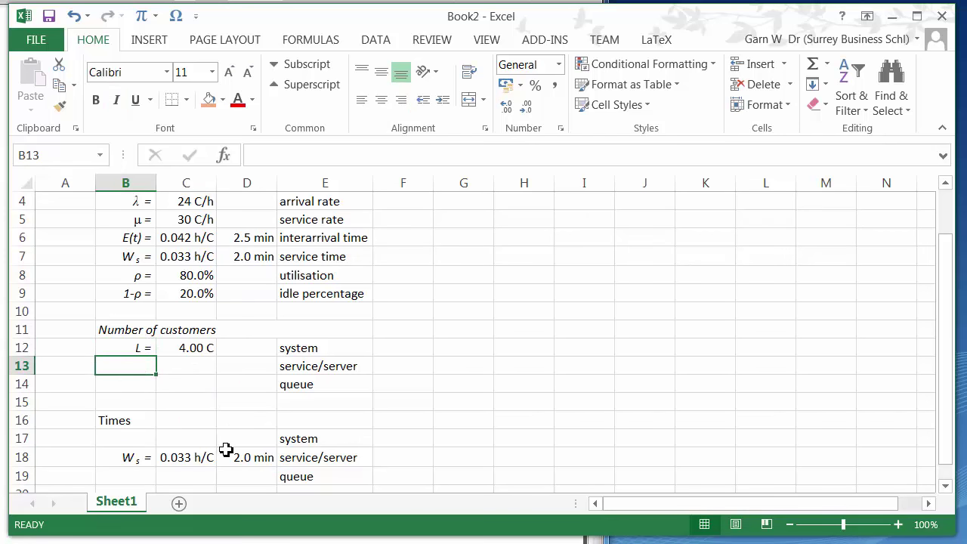
Enter the symbol "W =" in B17 for the time in system and copy the formatting of B18 onto it.
left_click(130, 439)
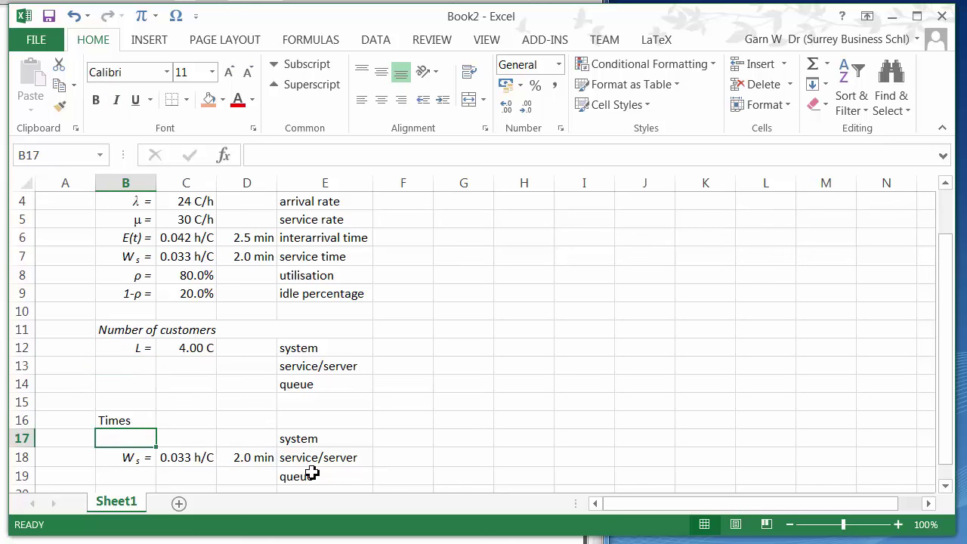
type("W")
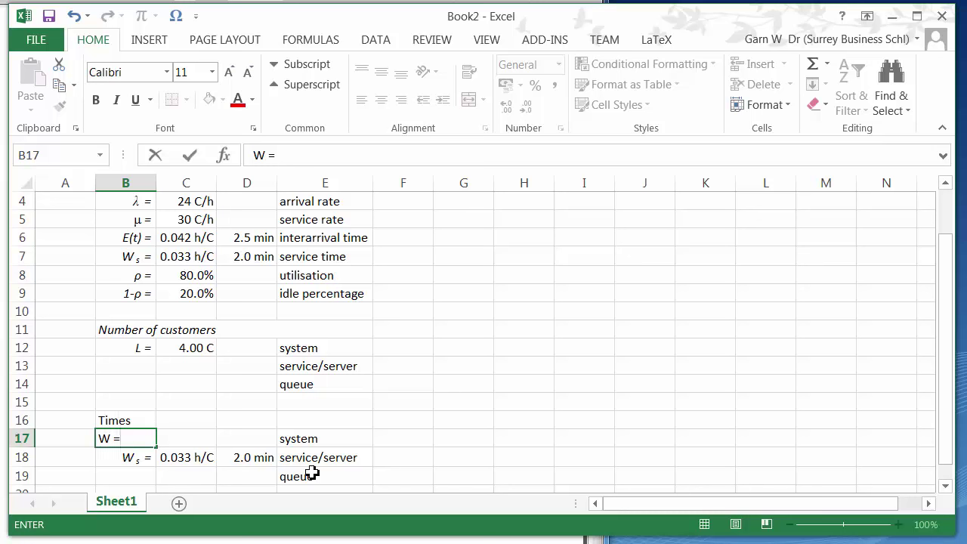
type(" =")
key("Tab")
key("Left")
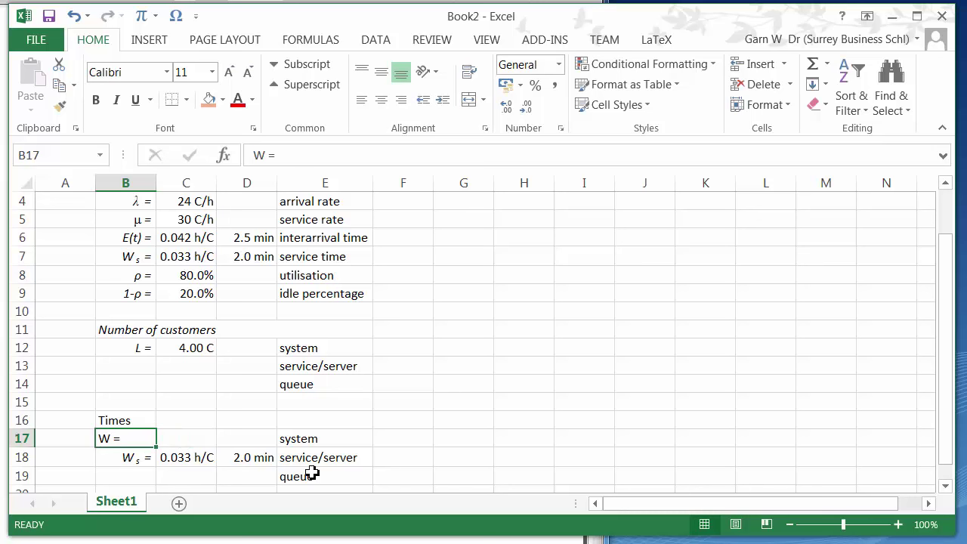
left_click(136, 465)
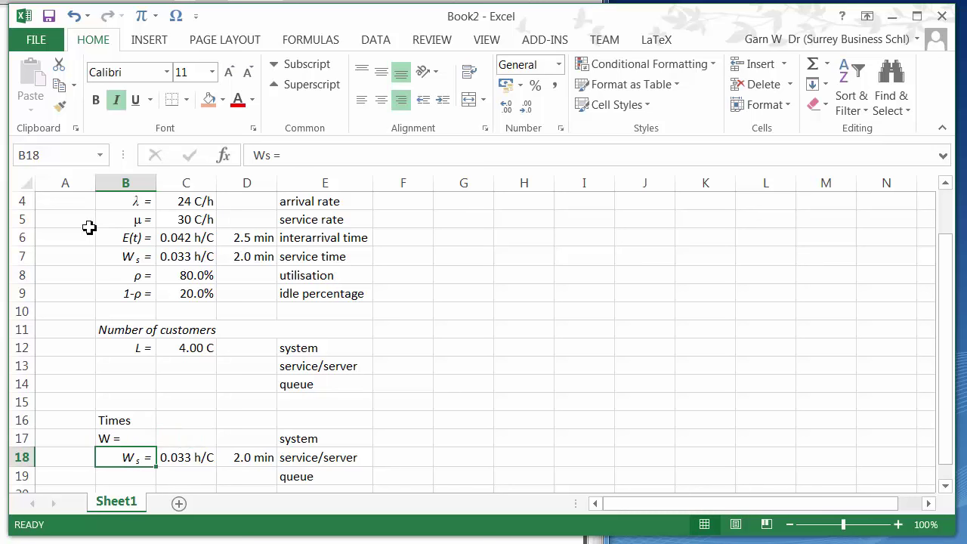
left_click(59, 107)
left_click(132, 442)
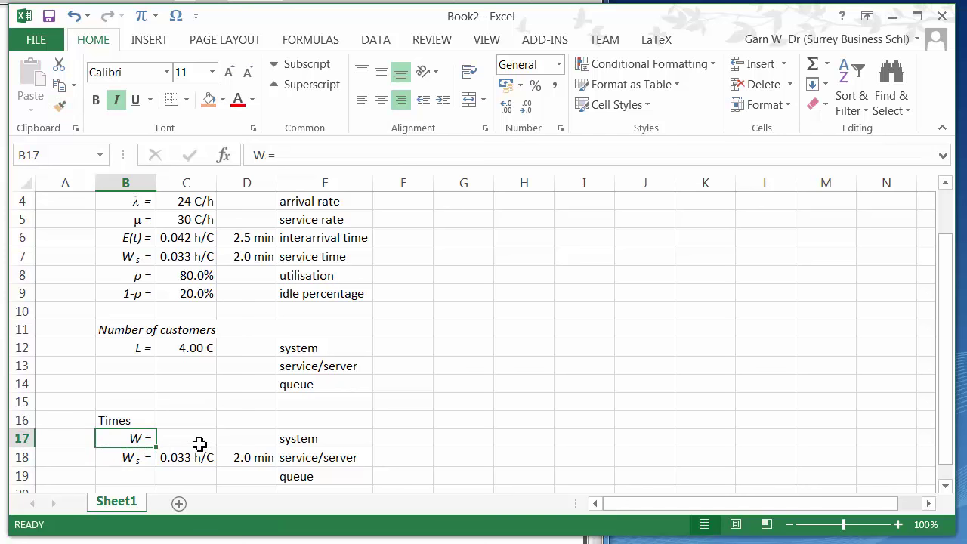
Insert an equation object on the empty area beside the table and start it with "L =".
left_click(199, 443)
left_click(411, 367)
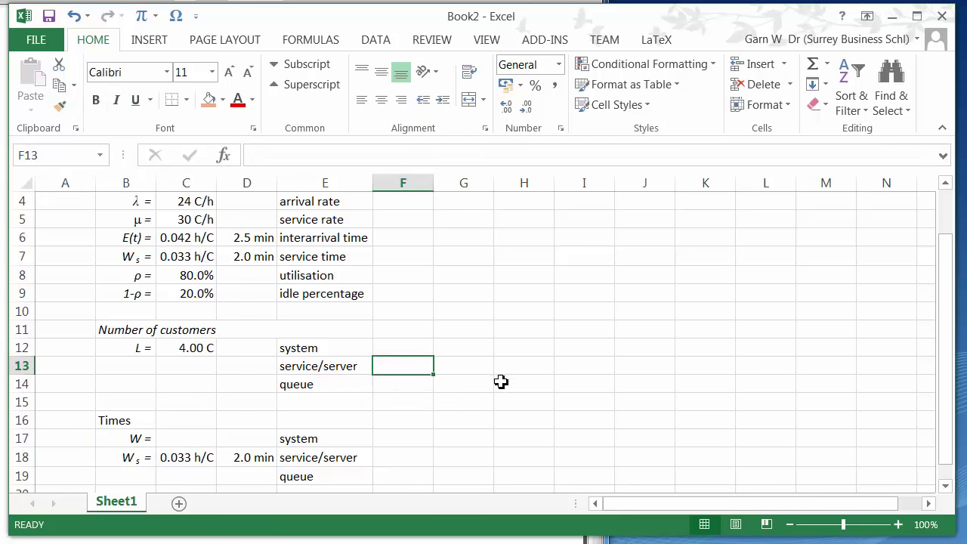
left_click(141, 15)
type("L ")
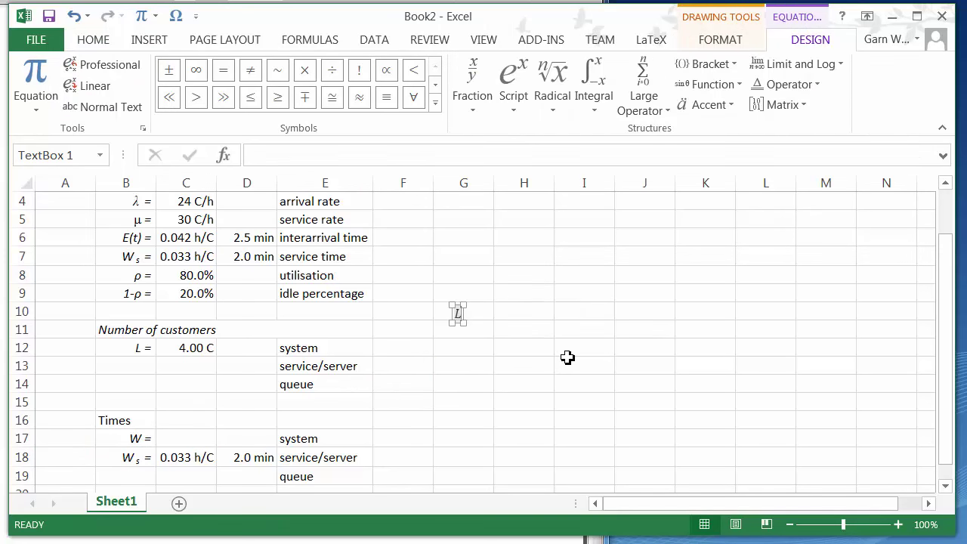
type("=")
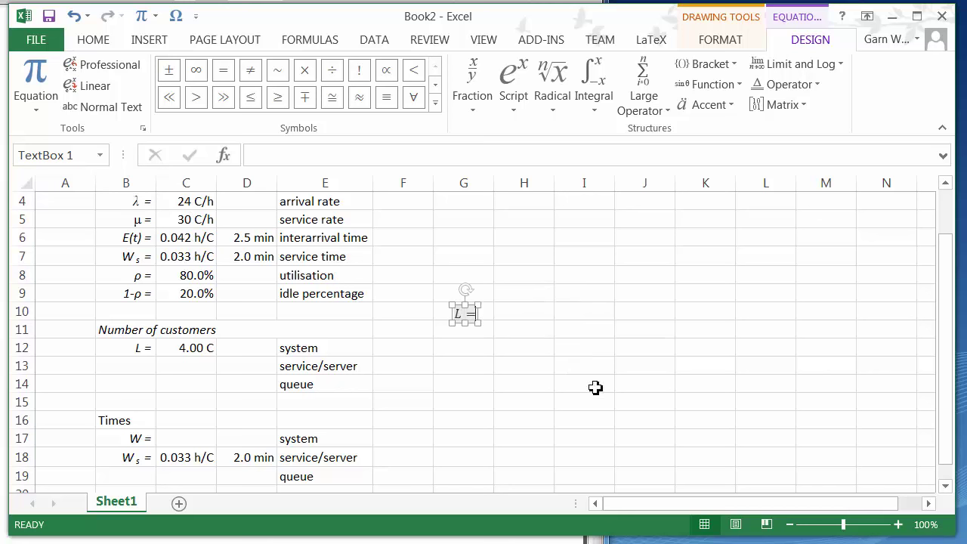
Add the lowercase Greek letter λ after the equals sign in the equation.
left_click(435, 84)
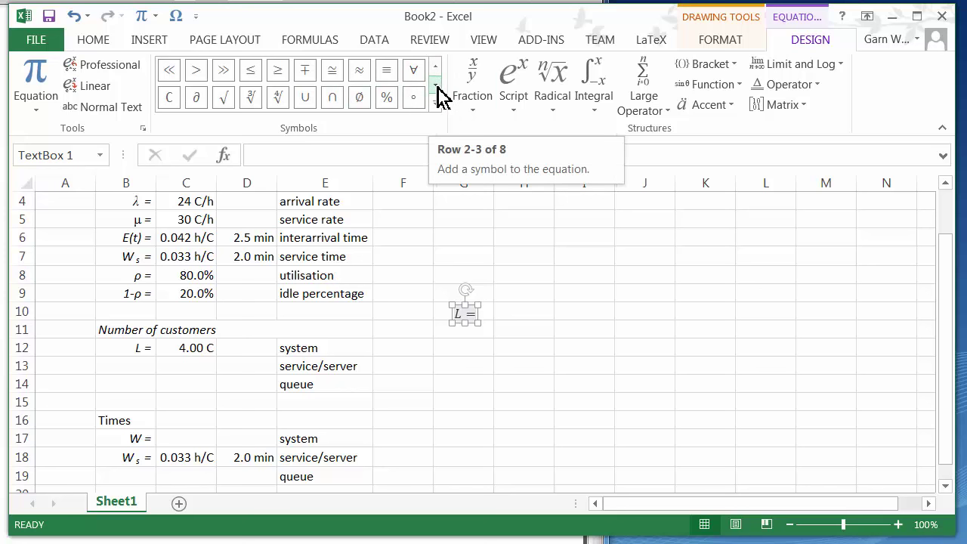
left_click(437, 104)
left_click(422, 68)
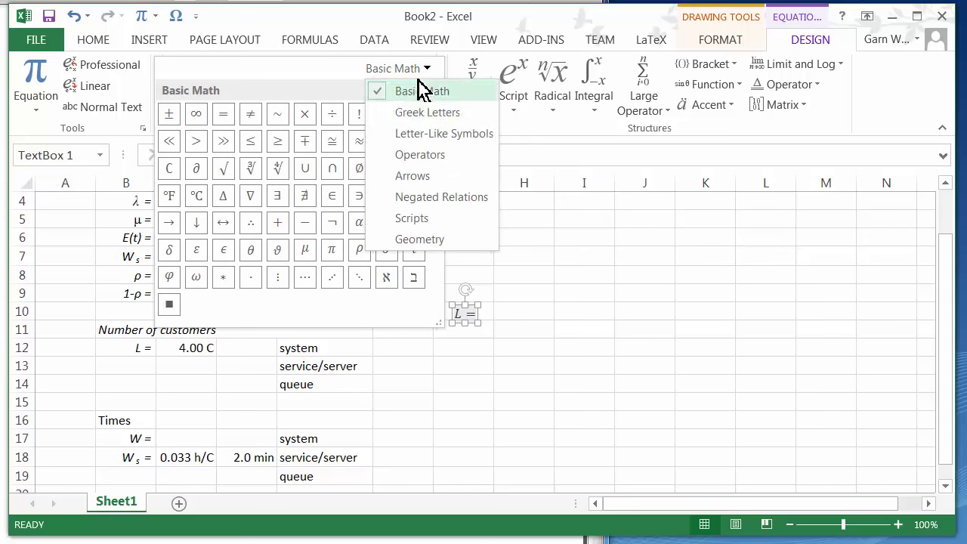
left_click(425, 113)
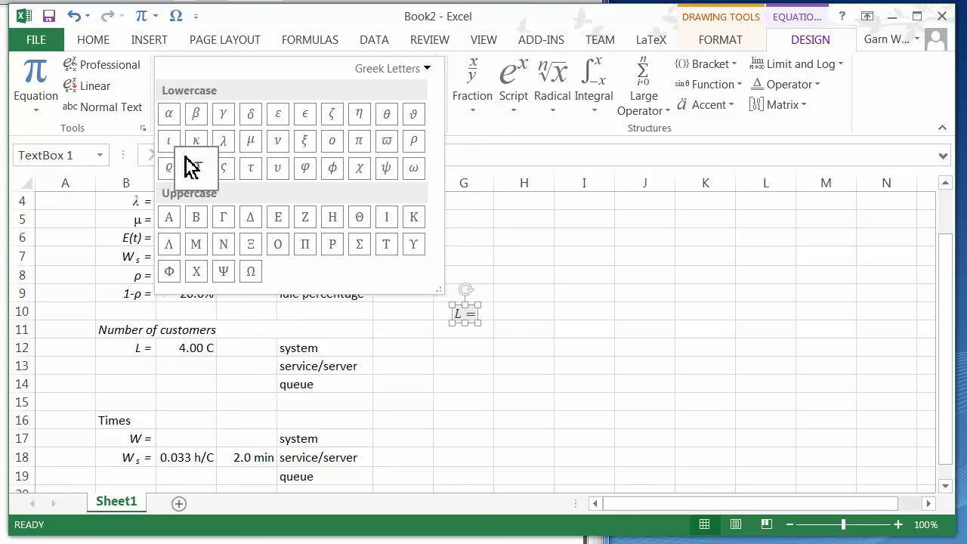
left_click(220, 154)
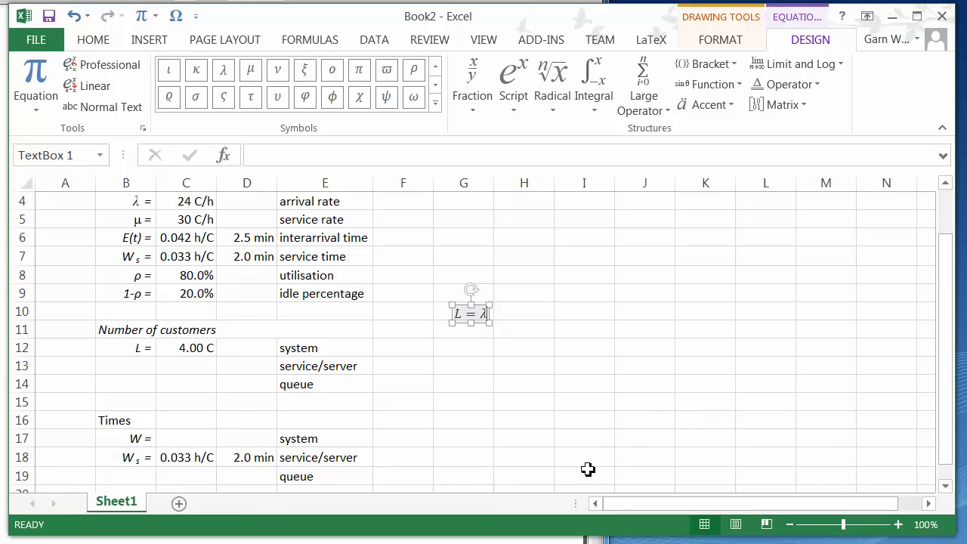
Complete the equation as L = λW and move it beside the Times block, around cell G16.
type("W")
left_click(574, 441)
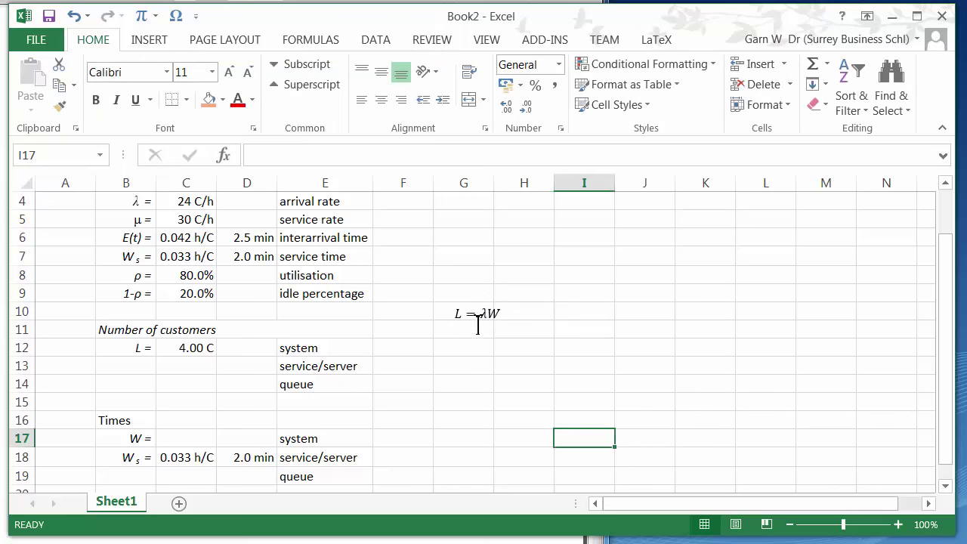
left_click(478, 316)
left_click_drag(473, 309, 448, 419)
Calculate the time in system in hours in C17 with =C12/C4.
left_click(189, 438)
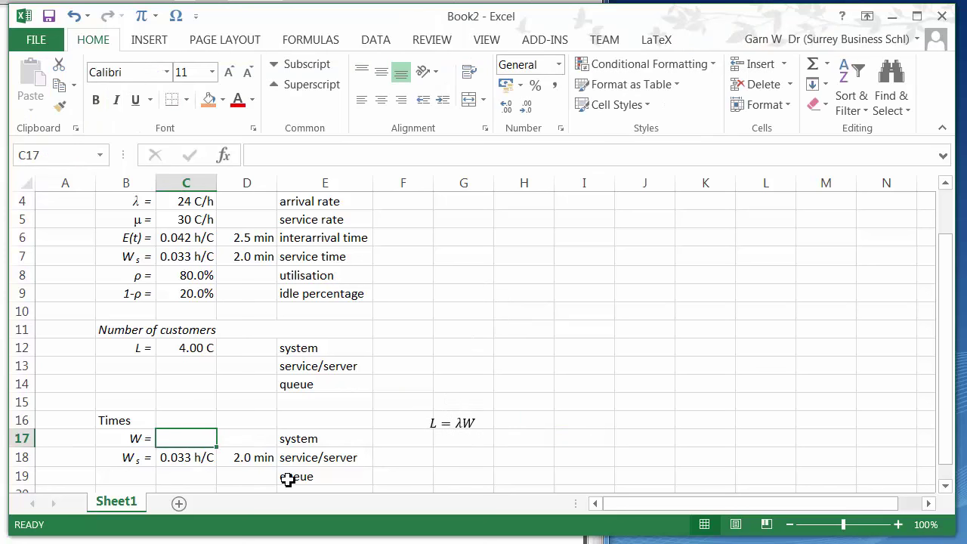
type("=")
left_click(202, 349)
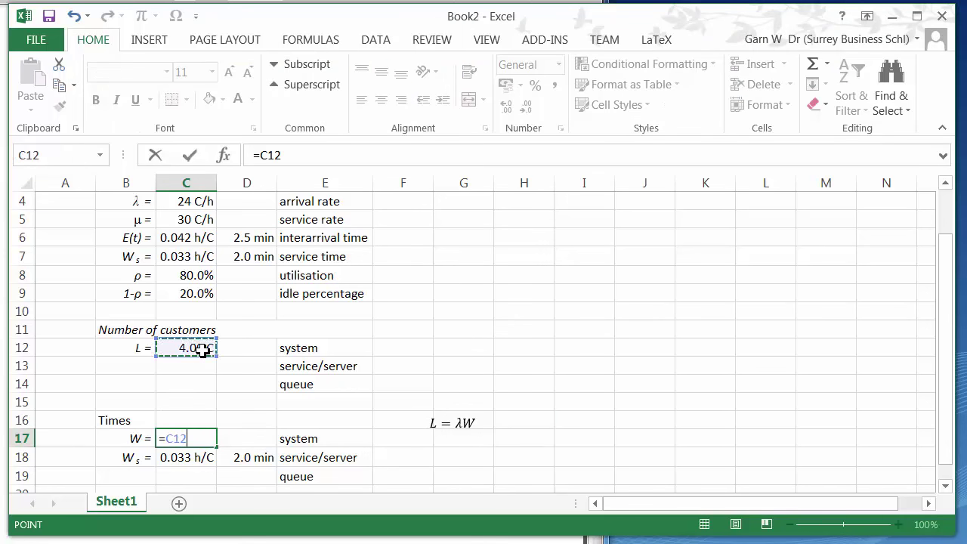
left_click(188, 204)
key("Tab")
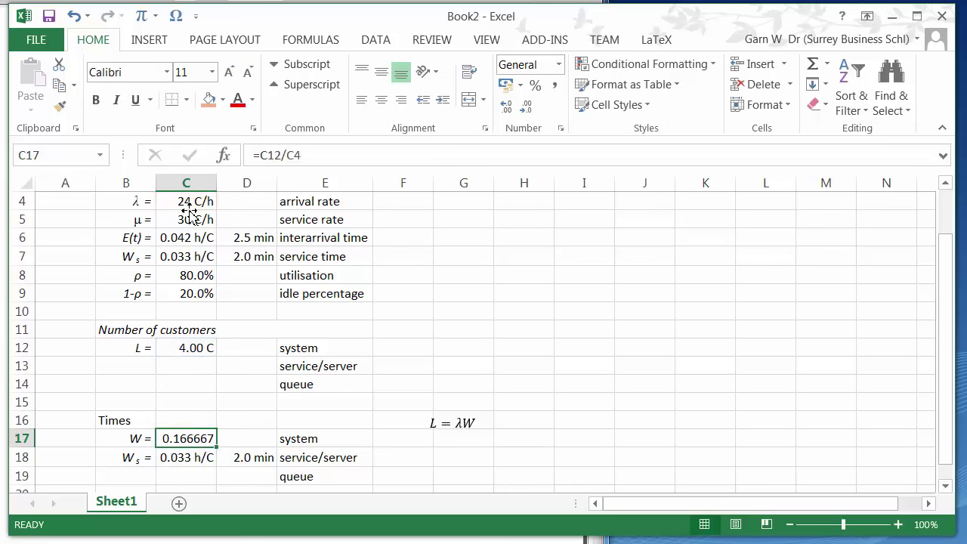
Convert the time in system to minutes in D17 with =C17*60.
type("=")
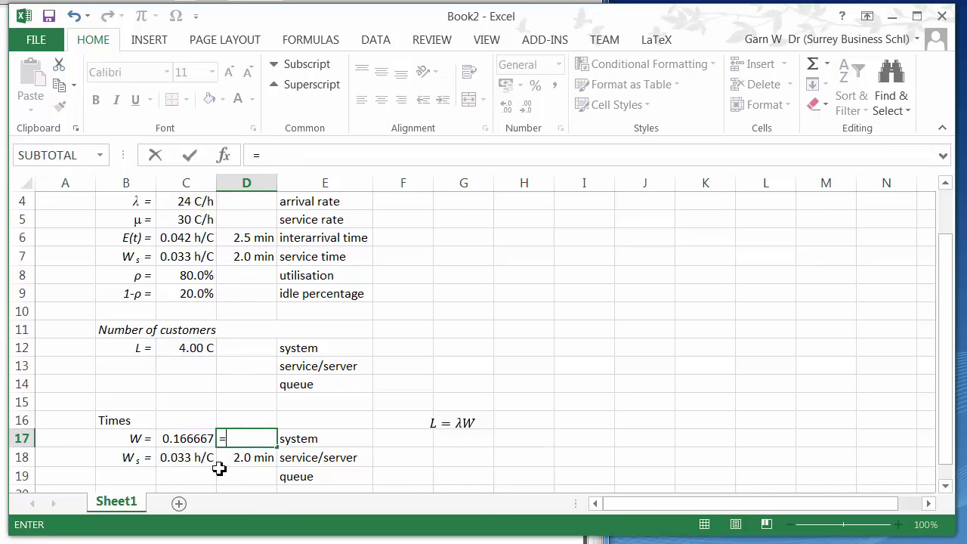
left_click(191, 440)
type("*")
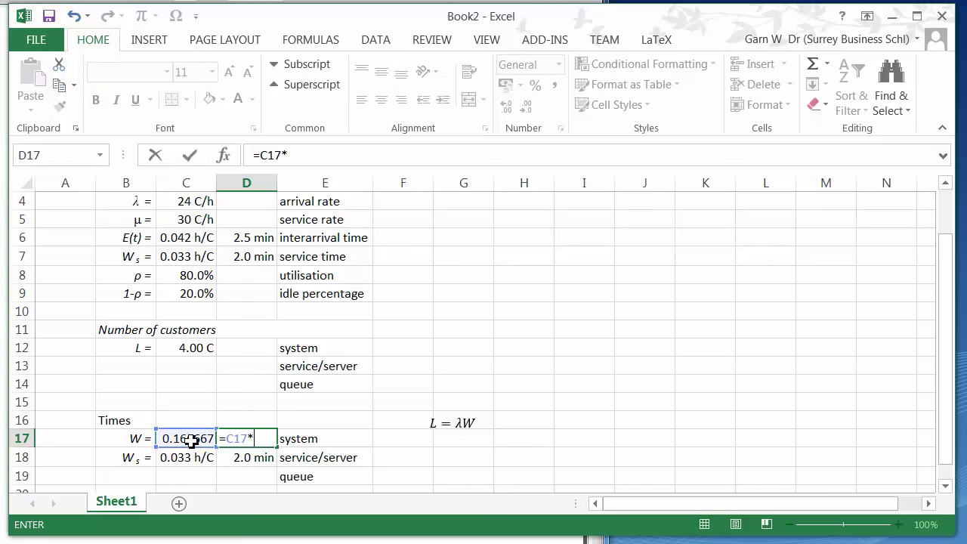
type("60")
key("Return")
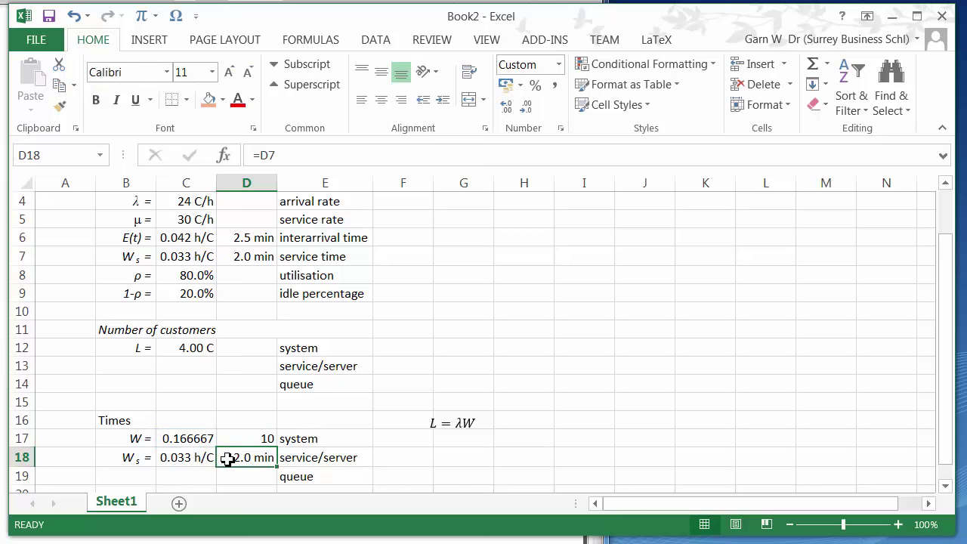
Copy the number formatting of C18:D18 onto the time in system values in C17:D17.
left_click(198, 458)
left_click(250, 462, "shift")
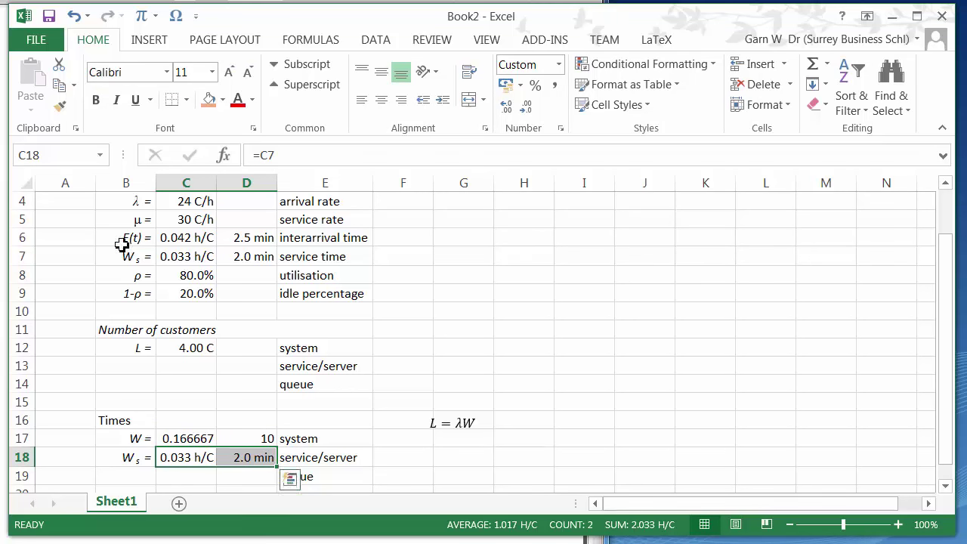
left_click(60, 107)
left_click_drag(182, 438, 249, 440)
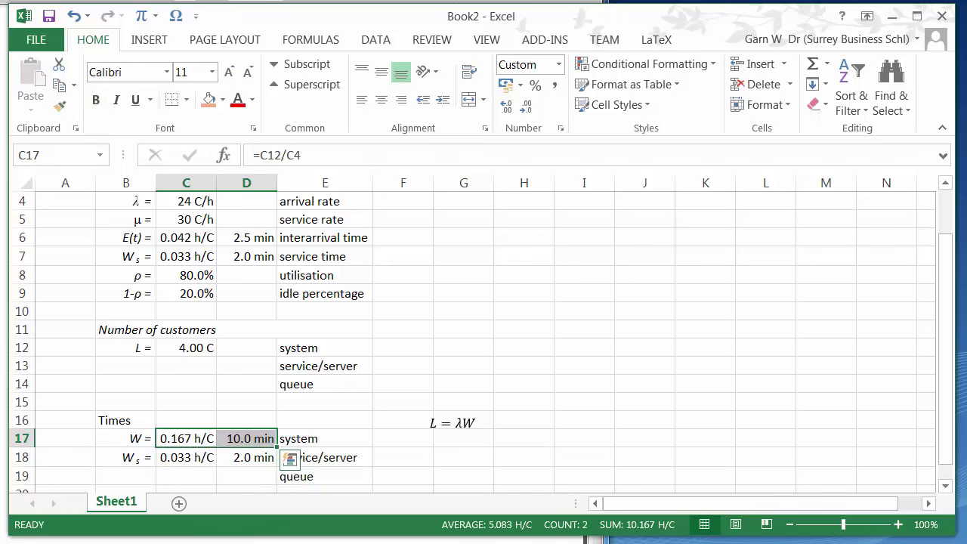
left_click(241, 476)
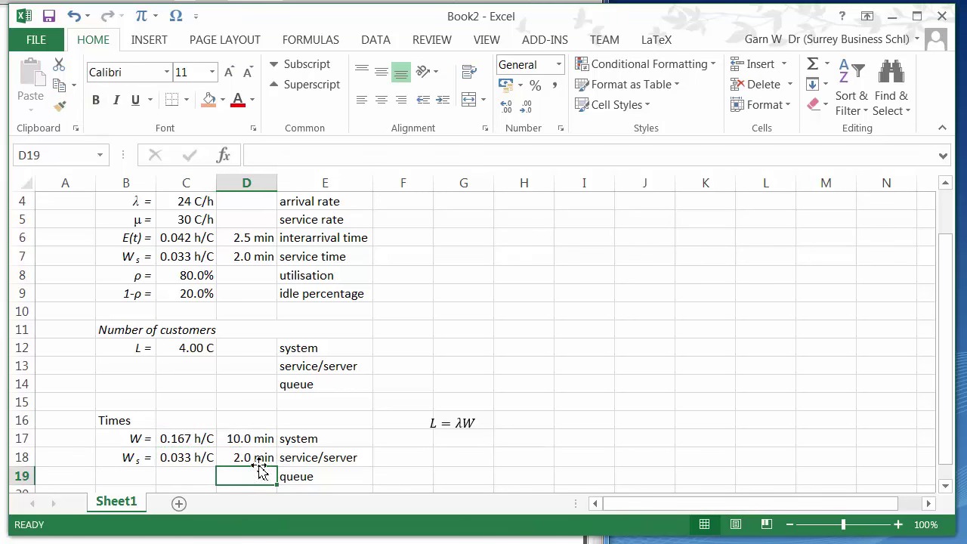
left_click(139, 459)
left_click(141, 441)
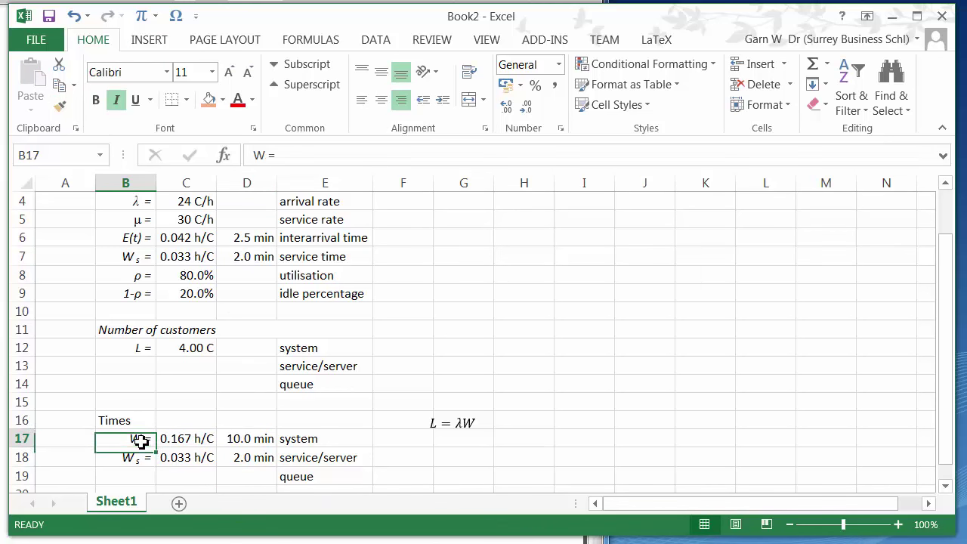
left_click(249, 440)
left_click(247, 458)
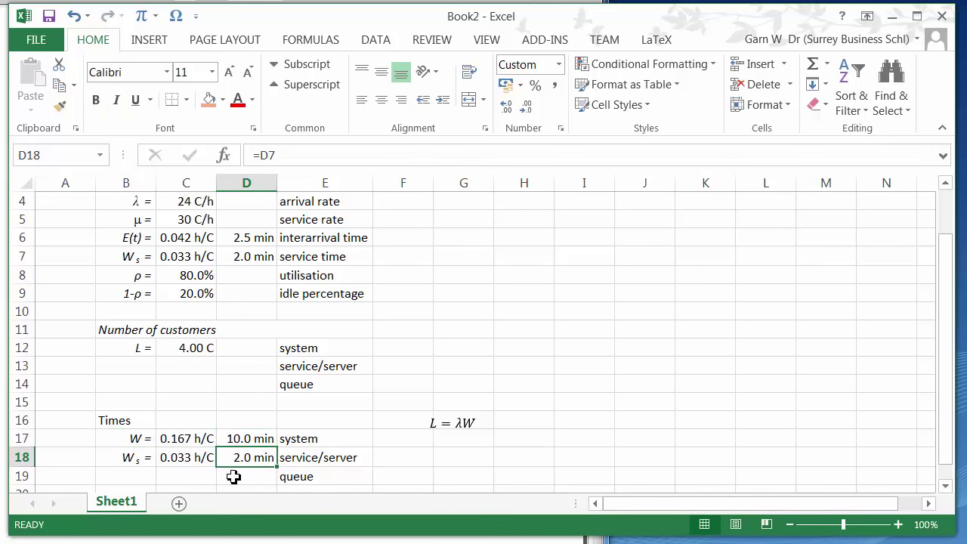
Copy the service time symbol from B18 into B19 for the queue row.
scroll(244, 467, "down", 1)
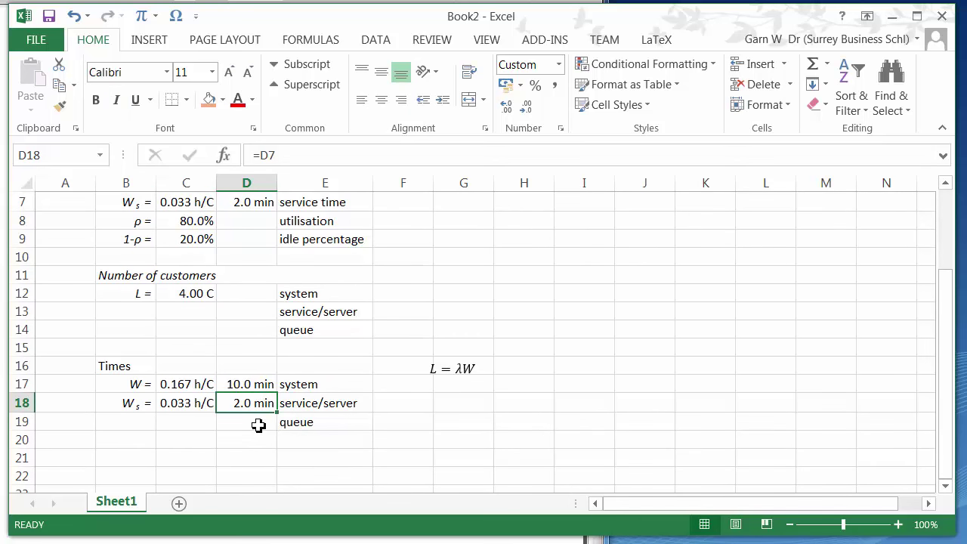
left_click(134, 422)
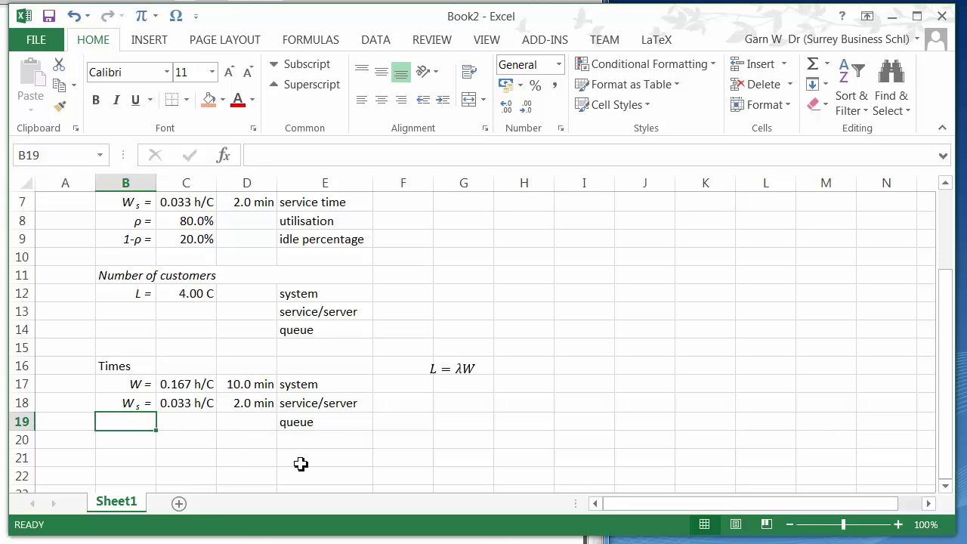
key("Up")
key("ctrl+c")
key("Down")
key("ctrl+v")
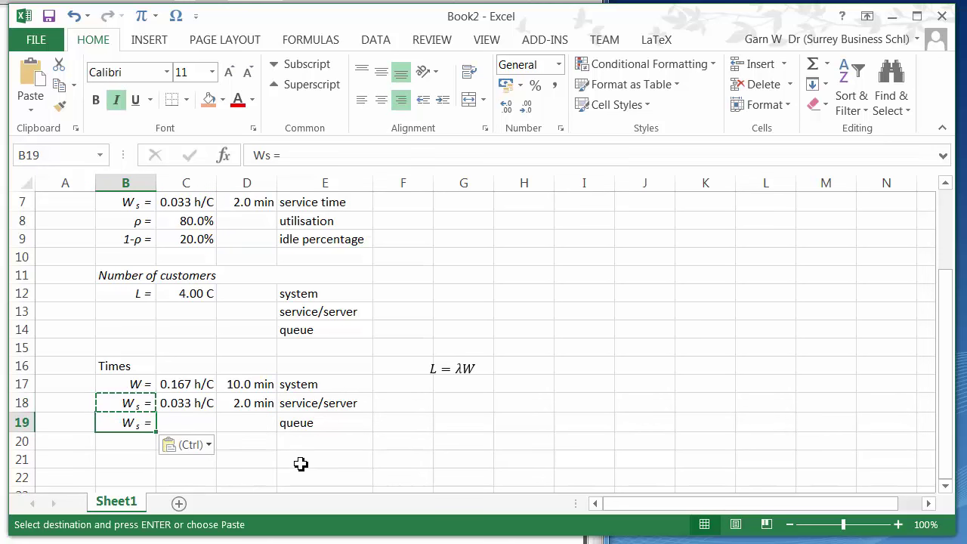
Try to change the copied symbol in B19 to "Wq =", and undo the edit.
left_click(270, 155)
key("BackSpace")
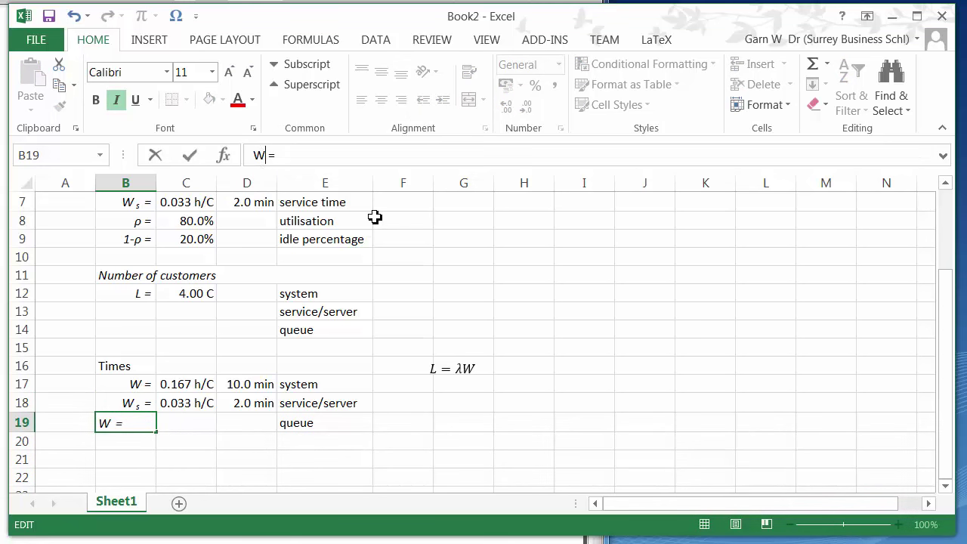
key("Return")
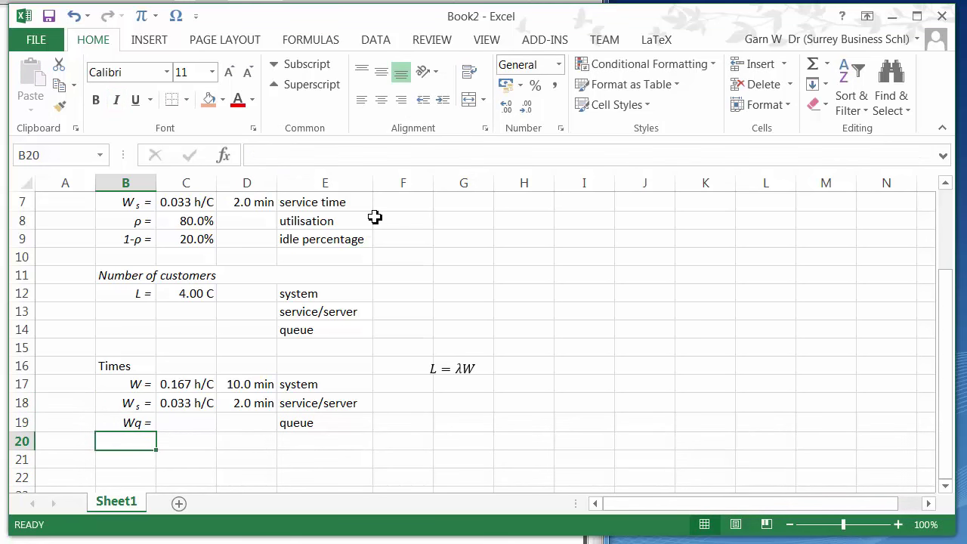
key("Up")
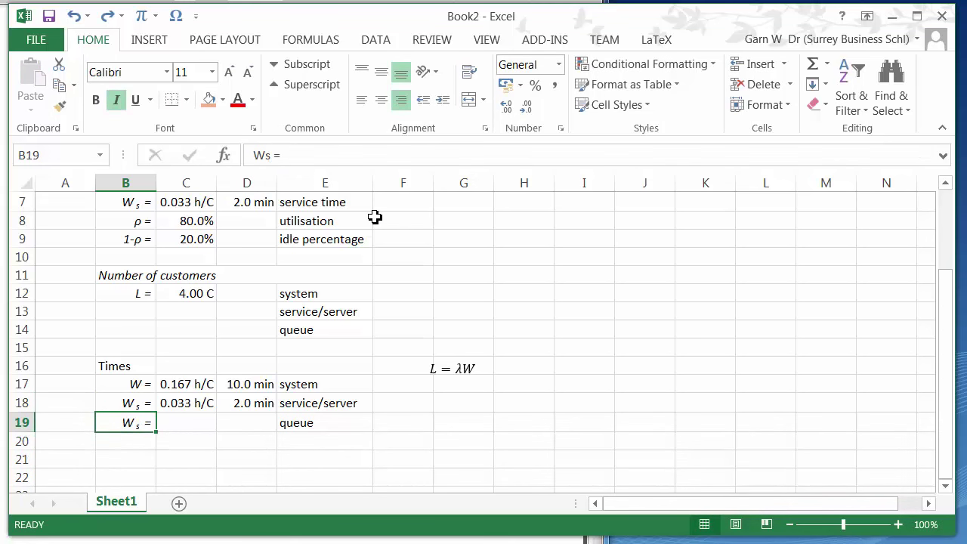
Change the symbol in B19 to "Wq =" with the q kept as a subscript.
left_click(272, 157)
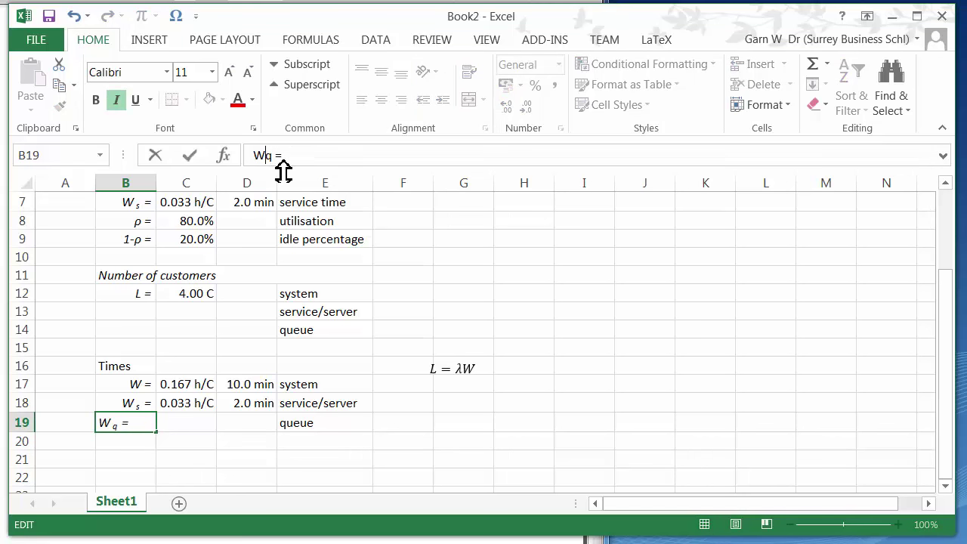
key("Return")
Calculate the time in queue in hours in C19 with =C17-C18.
key("Up")
key("Right")
type("=")
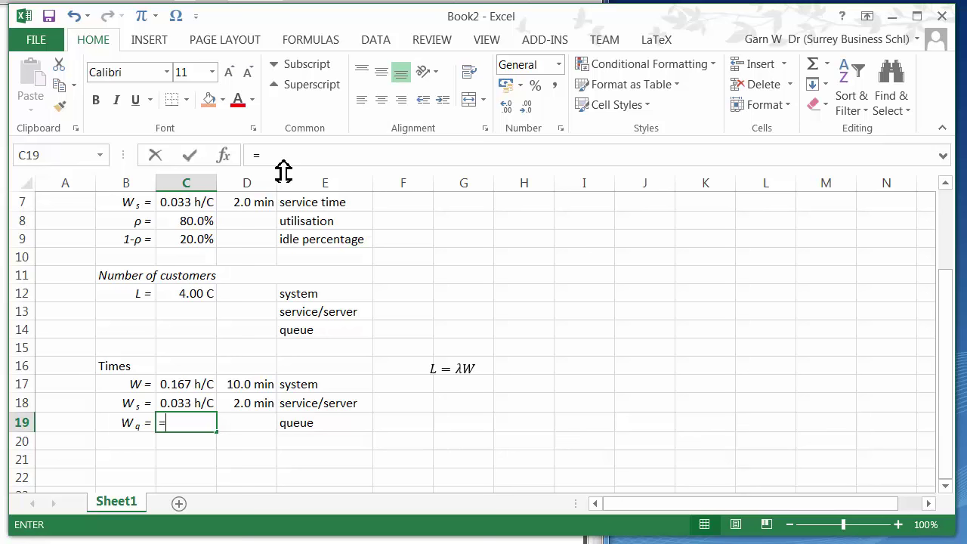
left_click(189, 385)
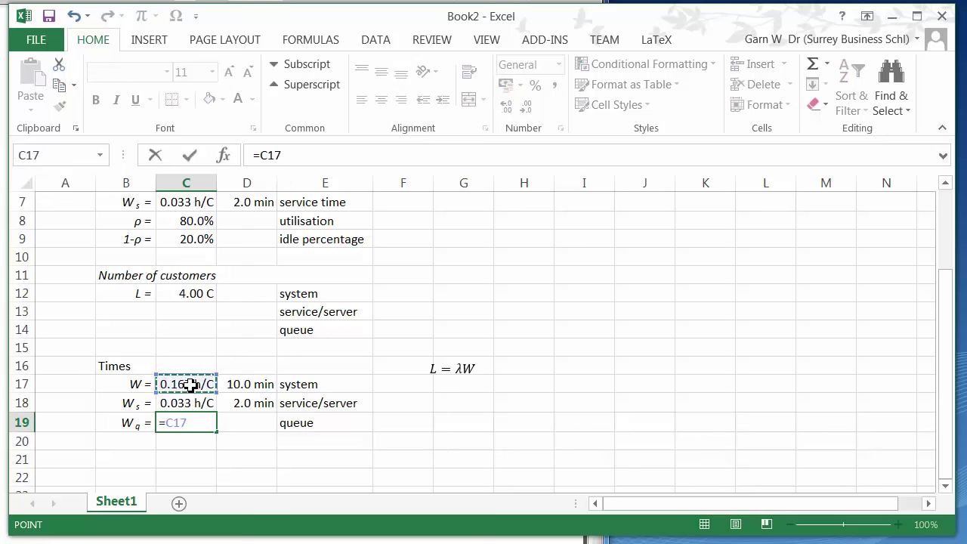
type("-")
left_click(198, 405)
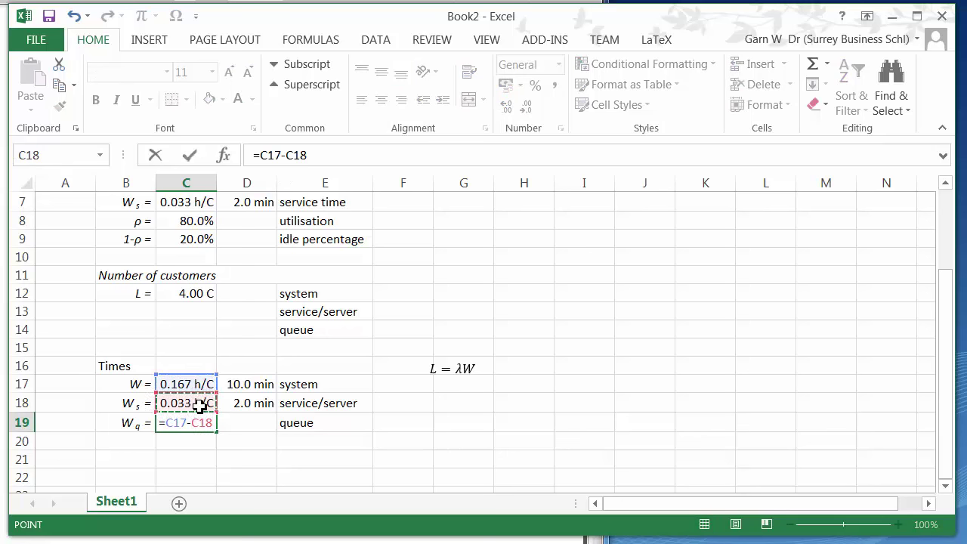
key("Return")
key("Up")
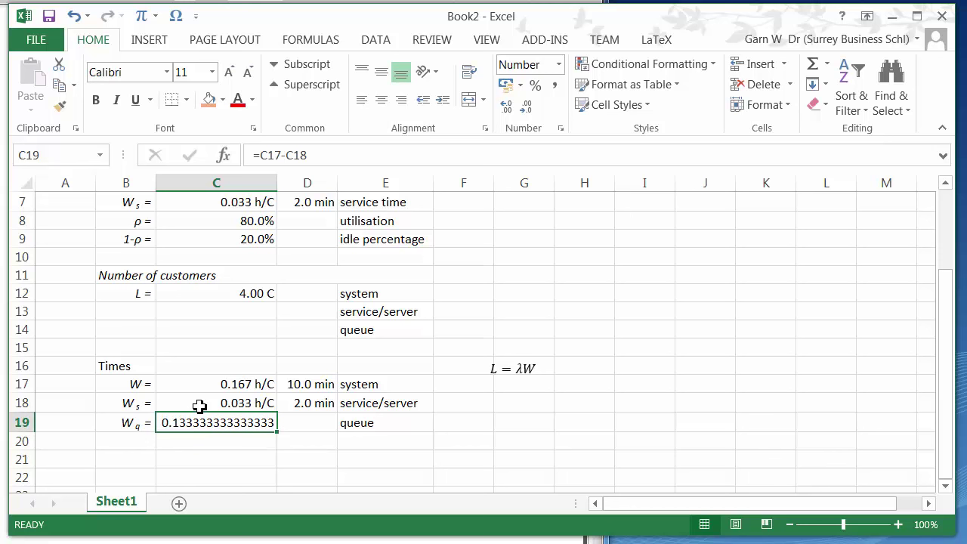
left_click(325, 417)
type("=")
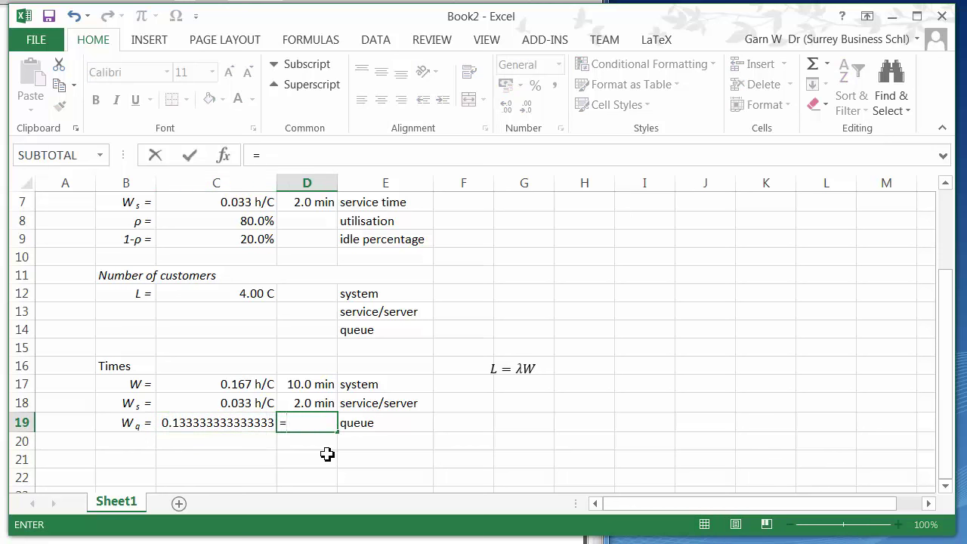
left_click(257, 423)
key("Escape")
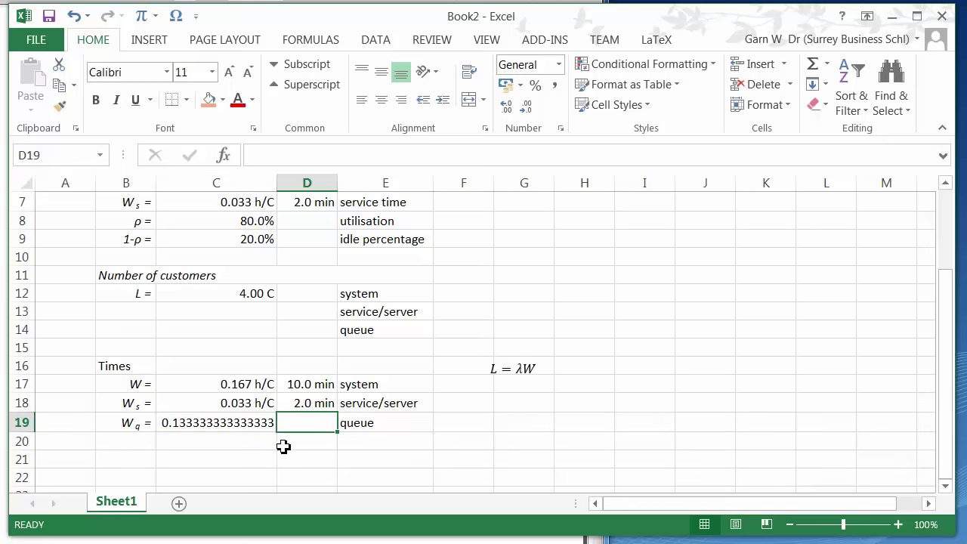
Fill the queue time formula from C19 into D19 and copy the formatting of C18:D18 onto both cells.
left_click(252, 420)
left_click_drag(277, 433, 294, 445)
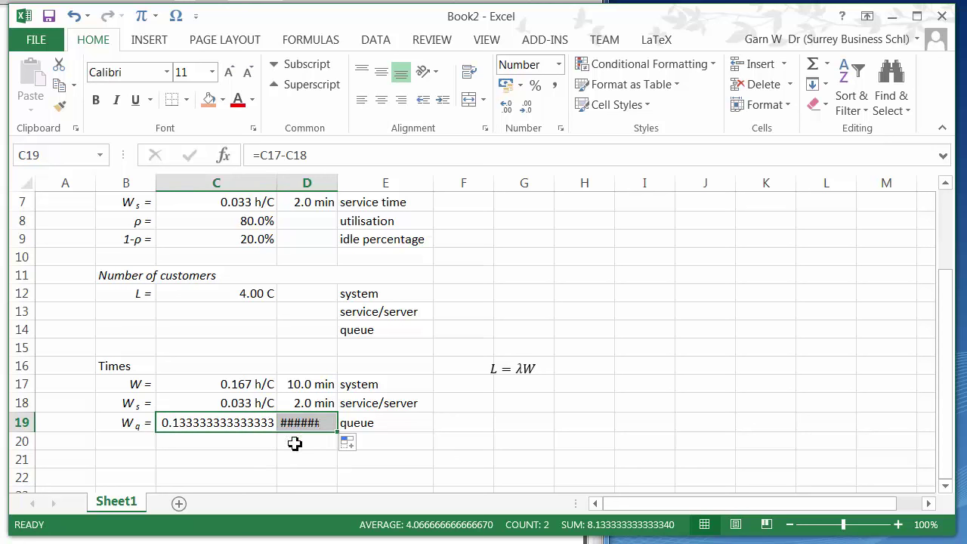
left_click(286, 444)
left_click_drag(244, 402, 306, 403)
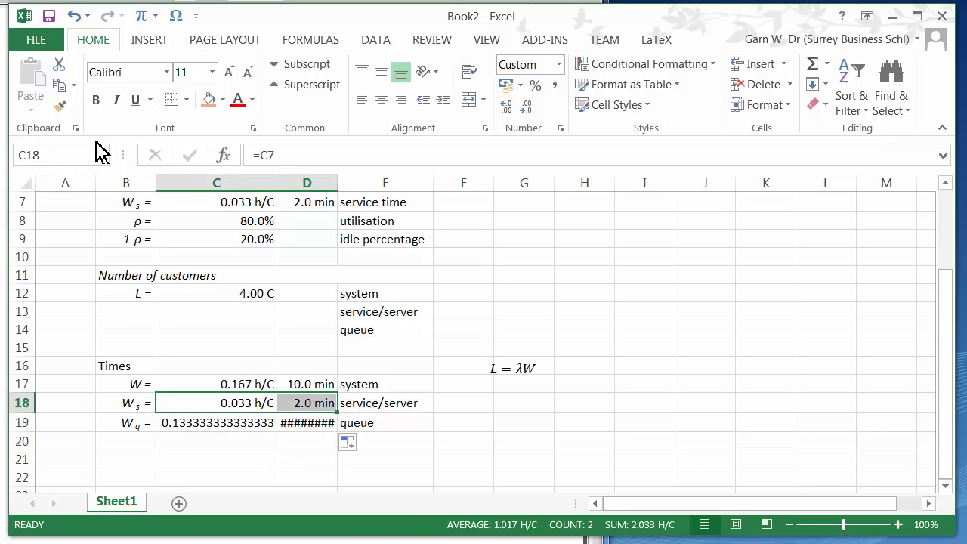
left_click(59, 106)
left_click(235, 424)
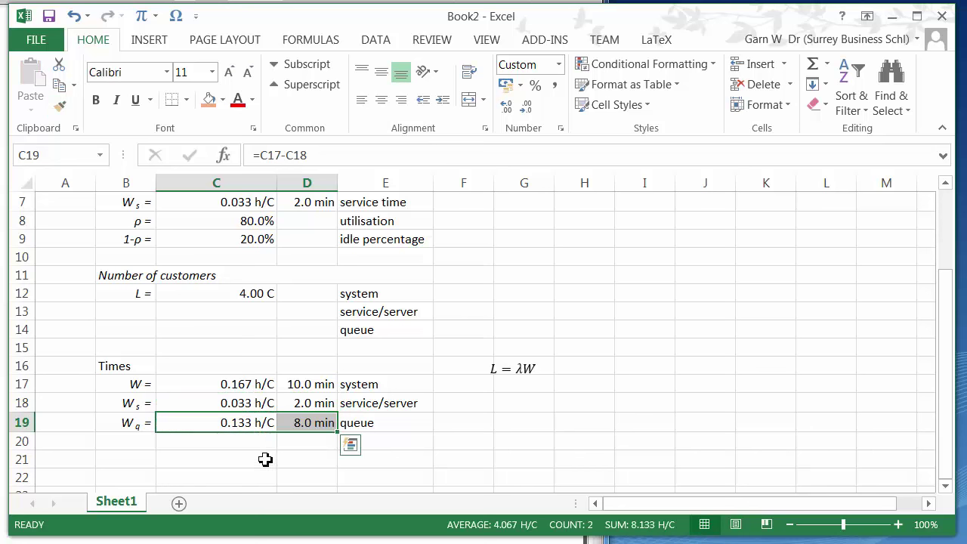
Autofit the width of column C to its contents.
left_click(261, 458)
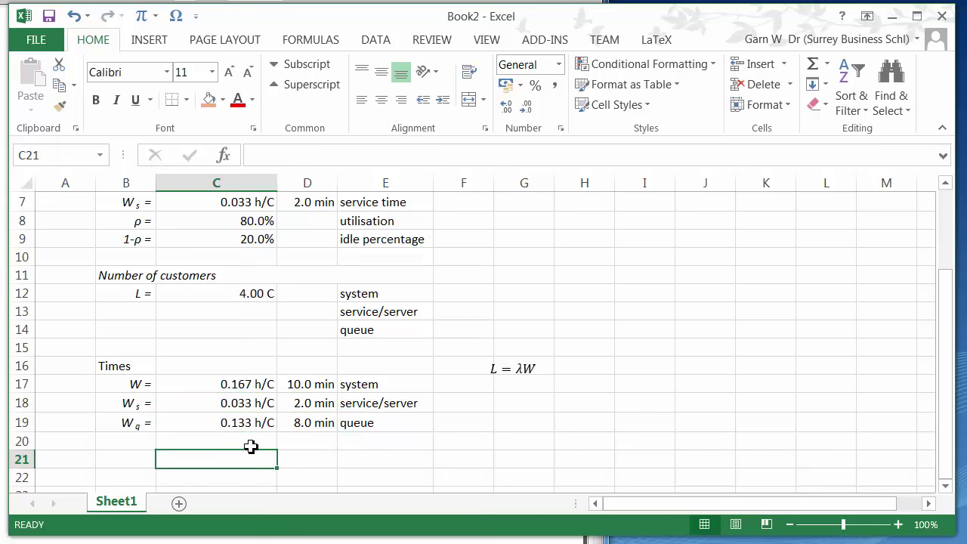
double_click(278, 182)
left_click(241, 427)
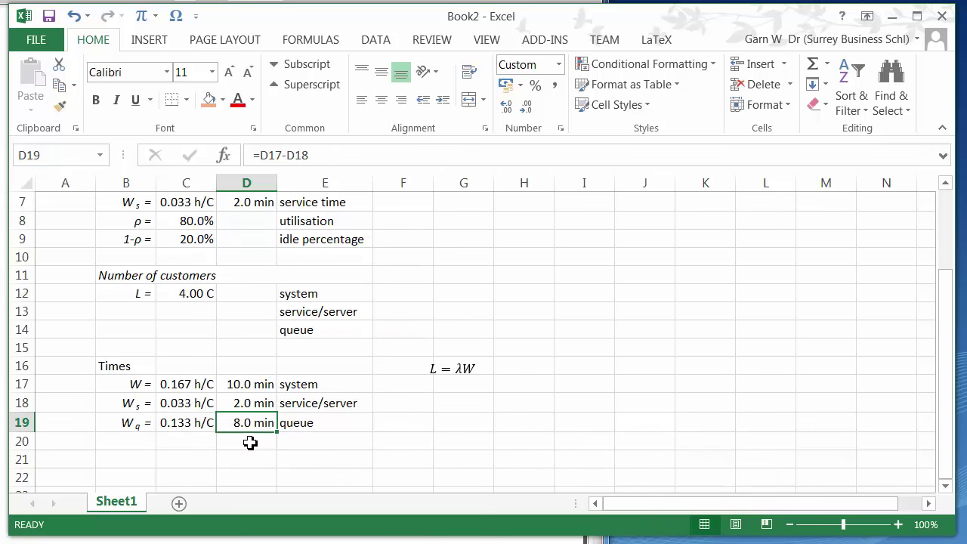
Move the L = λW equation closer to the table, around cell F15.
left_click(436, 368)
left_click_drag(437, 369, 385, 351)
left_click(134, 311)
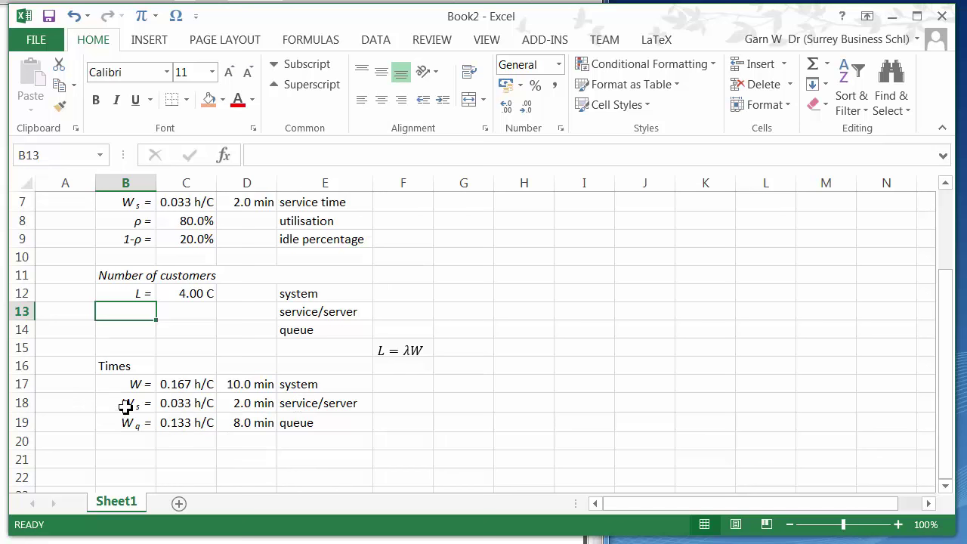
Copy the service and queue time symbols from B18:B19 into B13:B14 of the Number of customers block.
left_click_drag(125, 406, 129, 420)
key("ctrl+c")
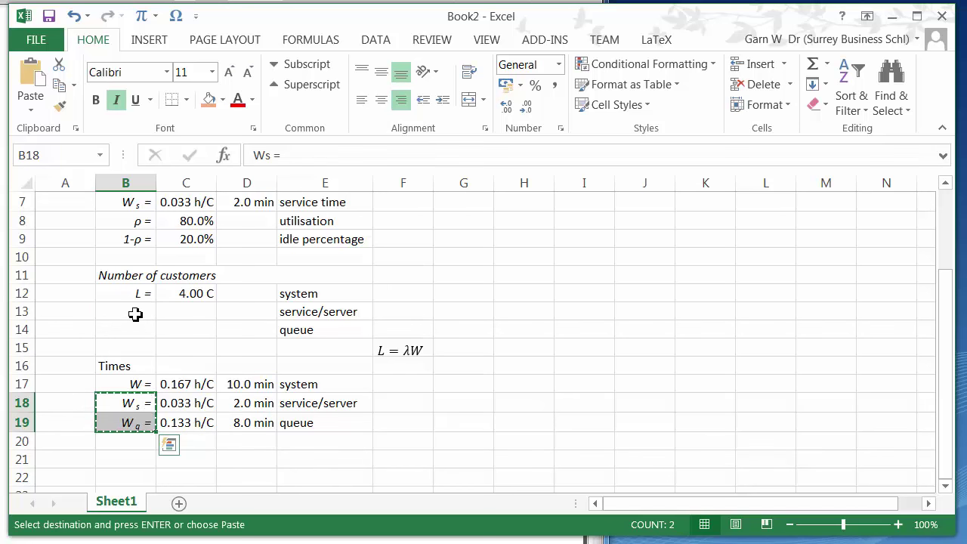
left_click(135, 315)
key("ctrl+v")
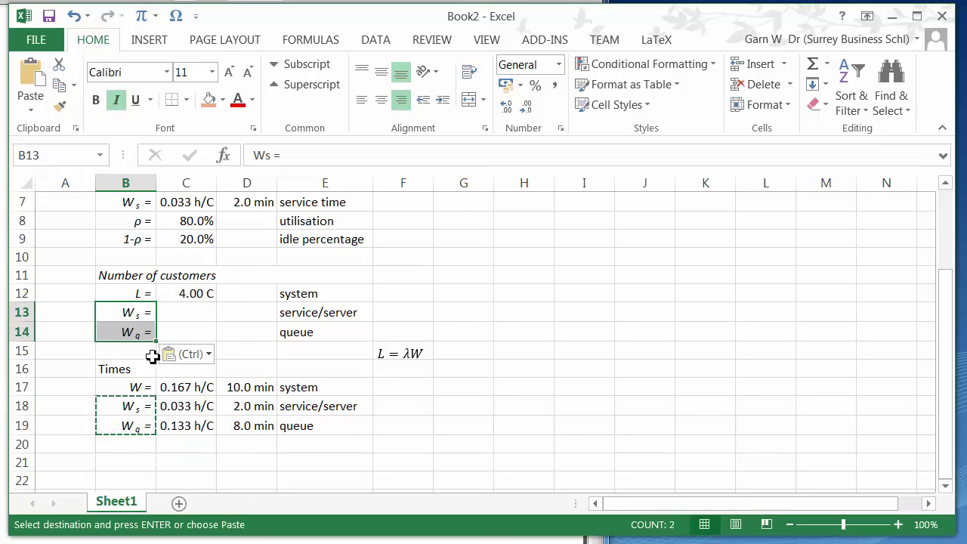
Change the symbol in B13 to "Ls =" with the s kept as a subscript.
left_click(257, 155)
type("L")
key("Delete")
key("Return")
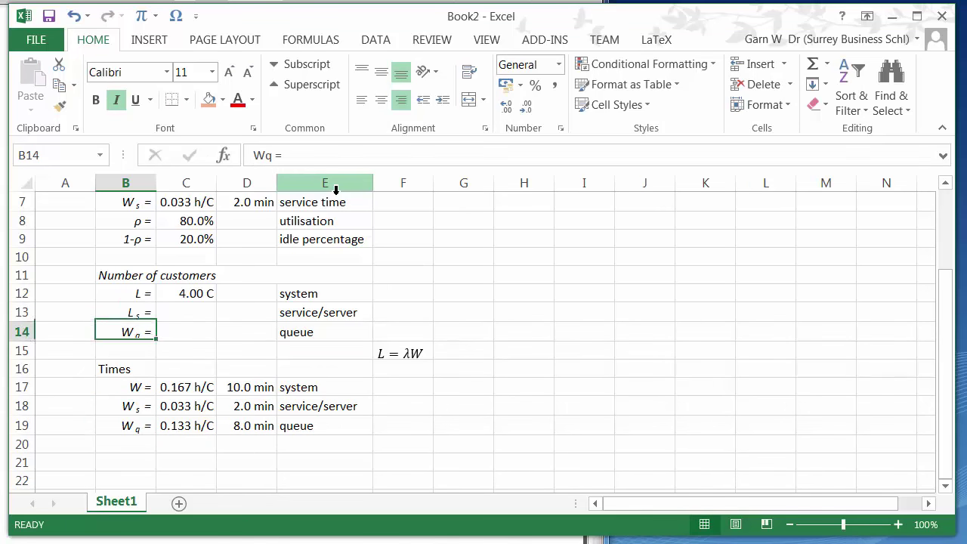
Change the symbol in B14 to "Lq =", keeping the q as a subscript.
left_click(258, 155)
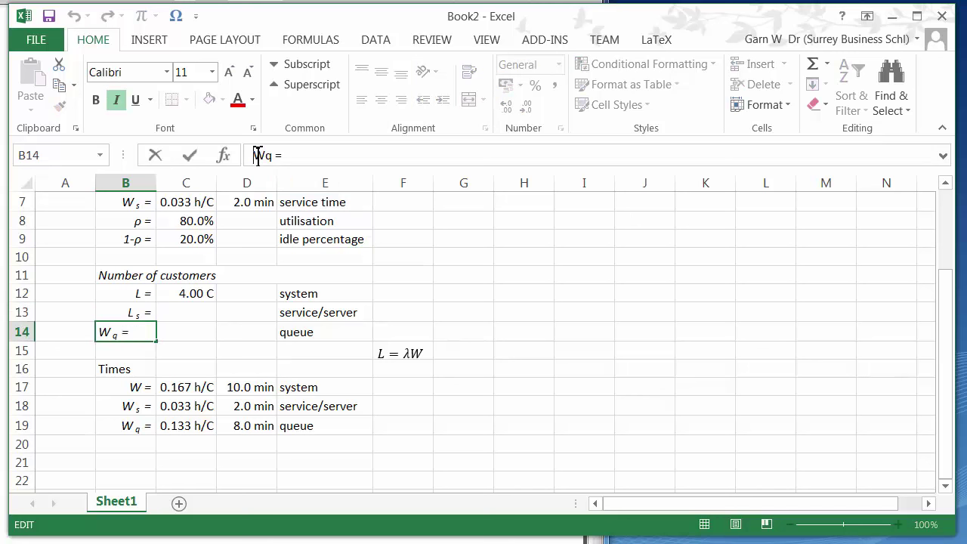
type("L")
key("Delete")
key("Return")
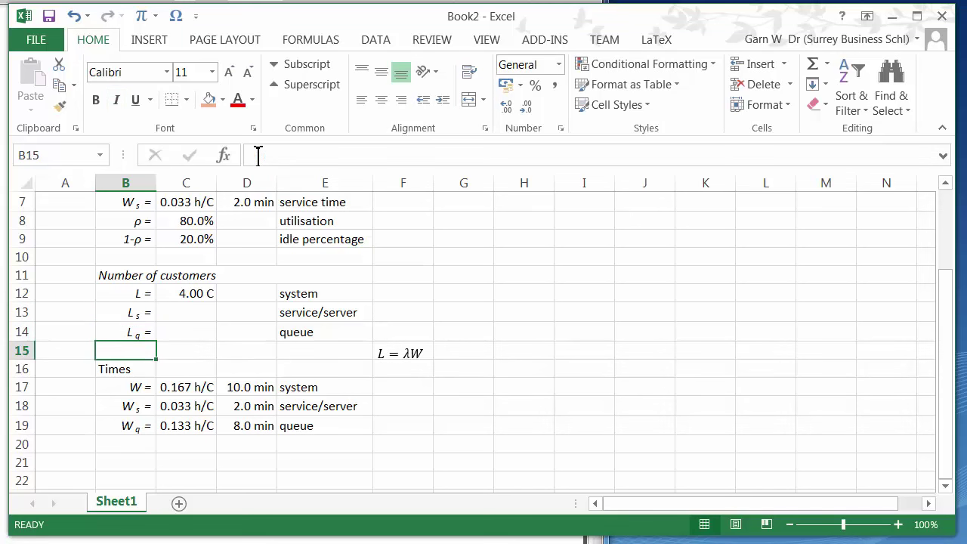
Begin a formula in C13 and move the L = λW equation beside the Number of customers block, around cell G12.
left_click(189, 335)
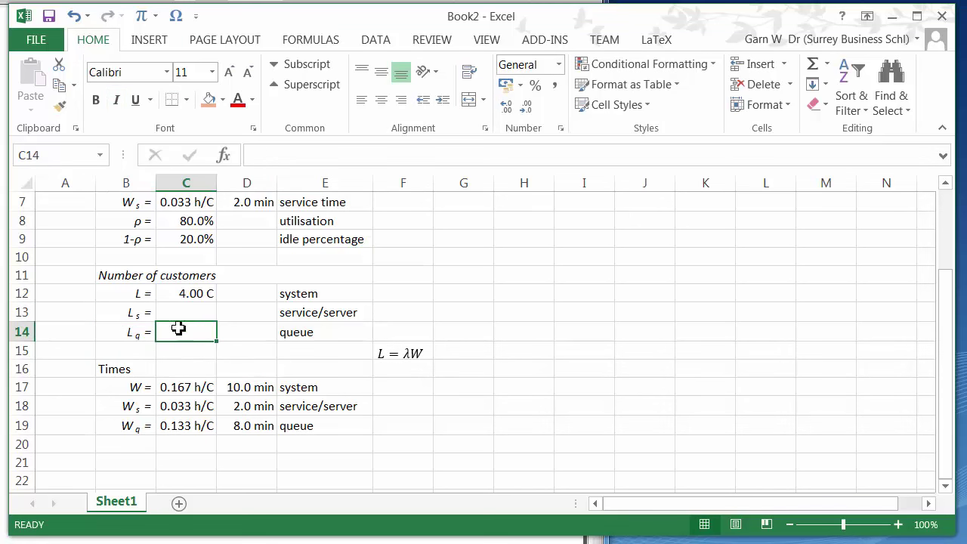
key("Up")
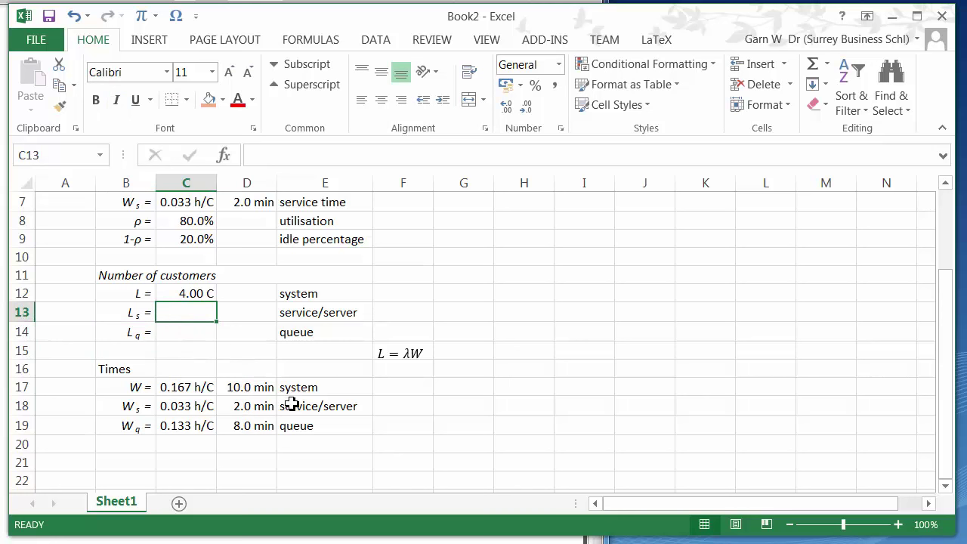
type("=")
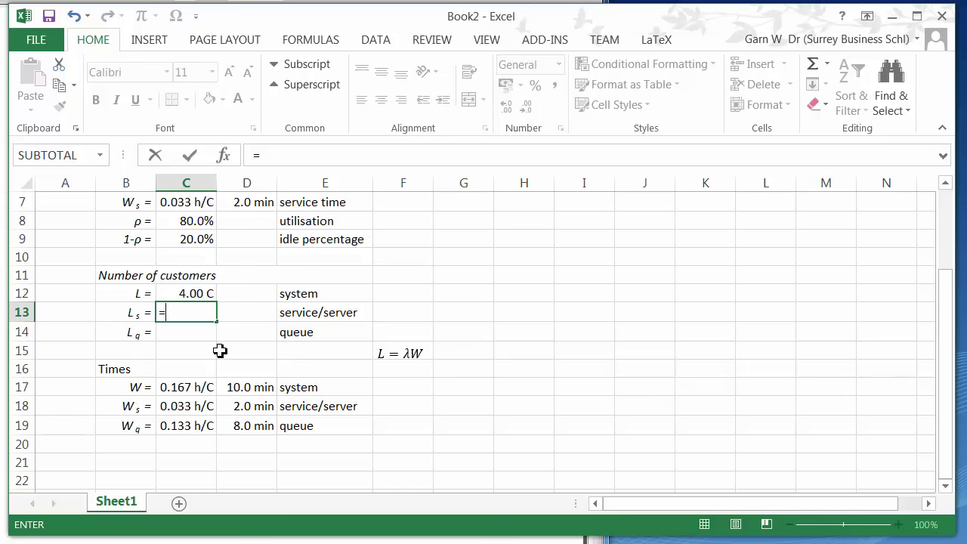
scroll(220, 350, "up", 1)
left_click(407, 412)
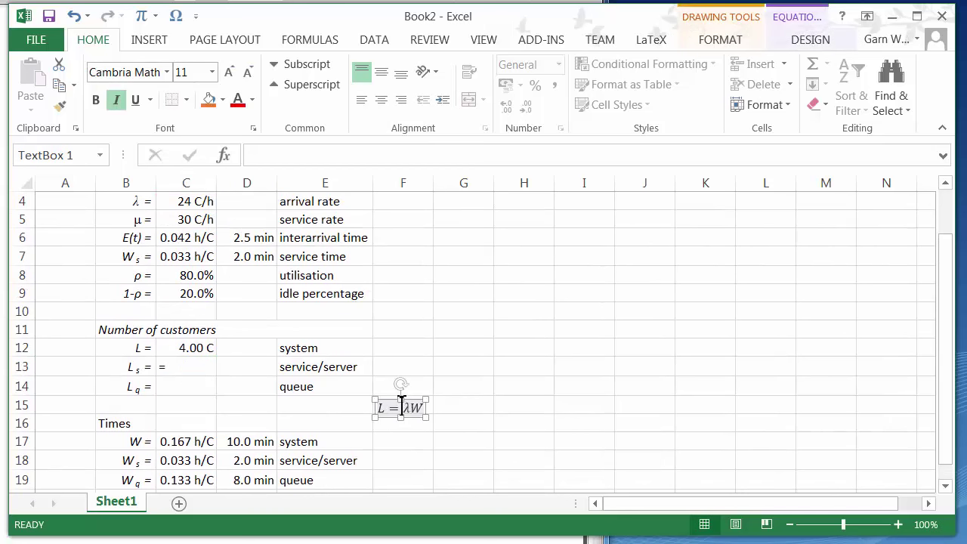
left_click_drag(392, 407, 403, 328)
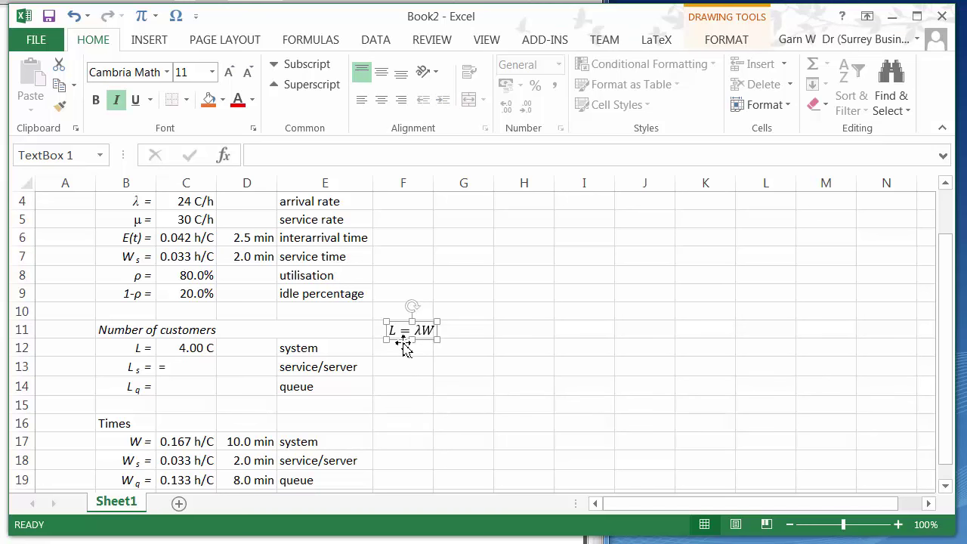
mouse_move(402, 342)
left_mouse_down()
mouse_move(407, 378)
mouse_move(224, 373)
mouse_move(156, 352)
mouse_move(154, 362)
mouse_move(139, 360)
mouse_move(140, 398)
mouse_move(103, 401)
mouse_move(103, 377)
mouse_move(461, 355)
left_mouse_up()
Complete the formula in C13 as =C4*C18, multiplying the arrival rate by the service time.
left_click(186, 367)
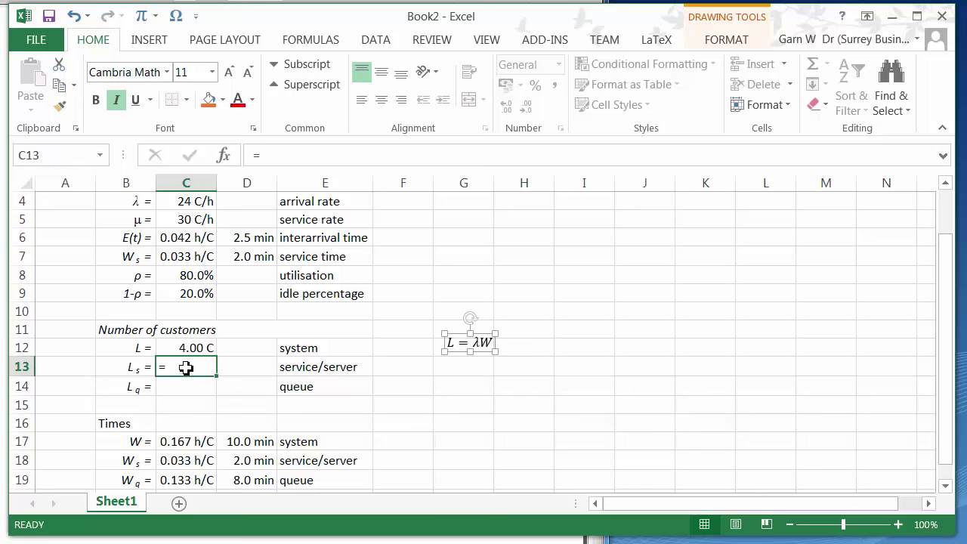
left_click(286, 156)
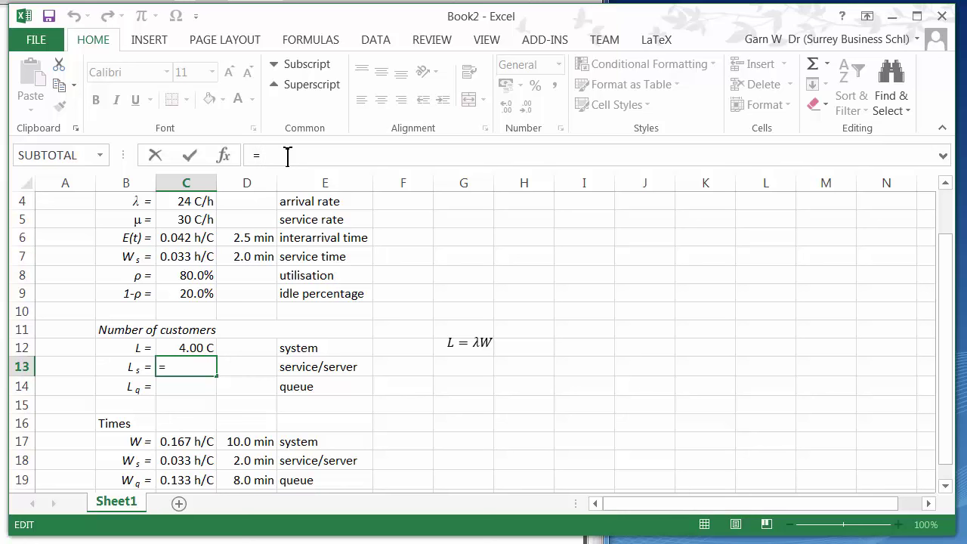
left_click(196, 203)
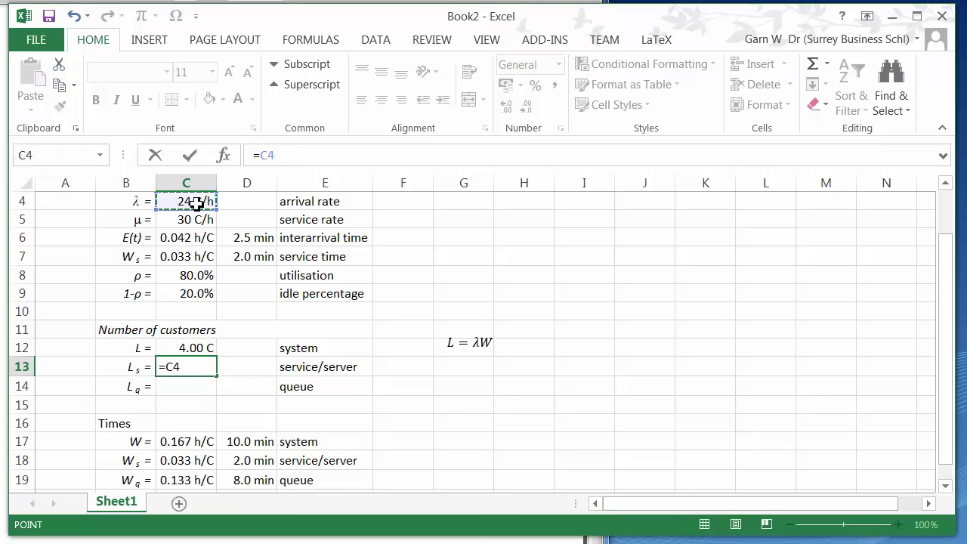
type("*")
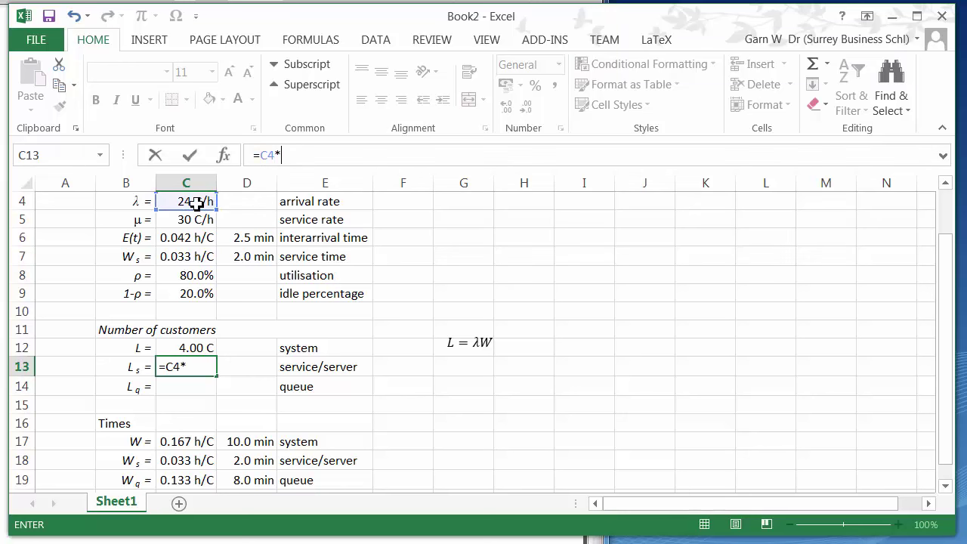
left_click(194, 461)
key("Return")
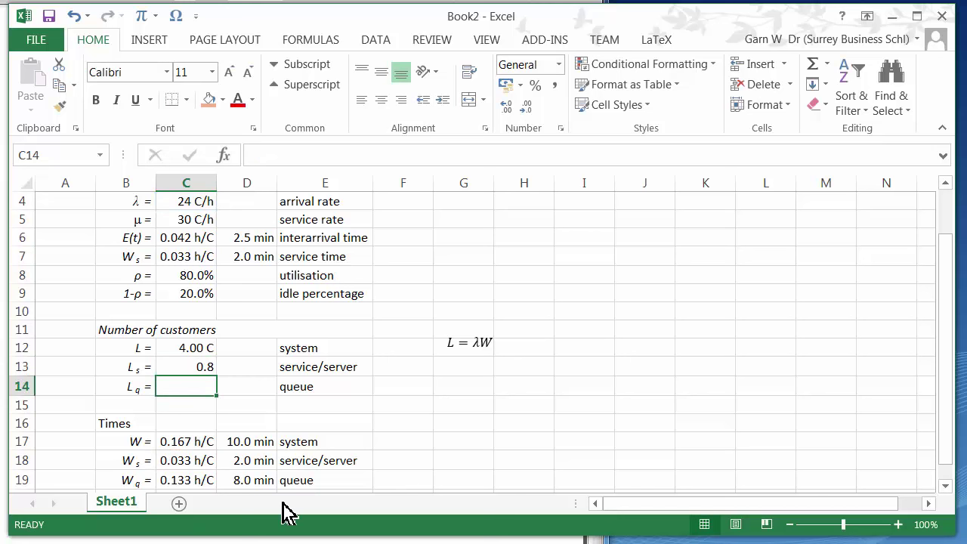
Compare the number of customers in service in C13 with the utilisation in C8.
key("Up")
left_click(188, 277)
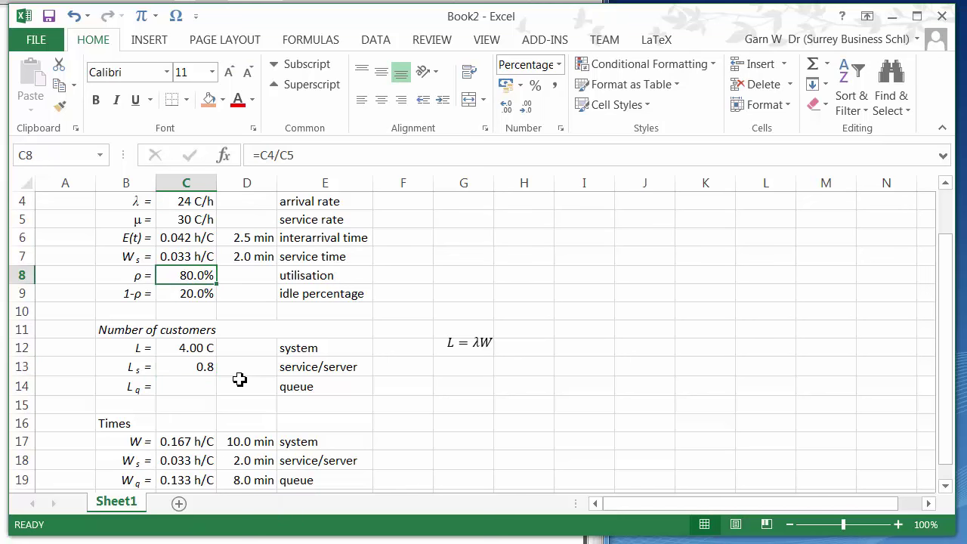
left_click(196, 372)
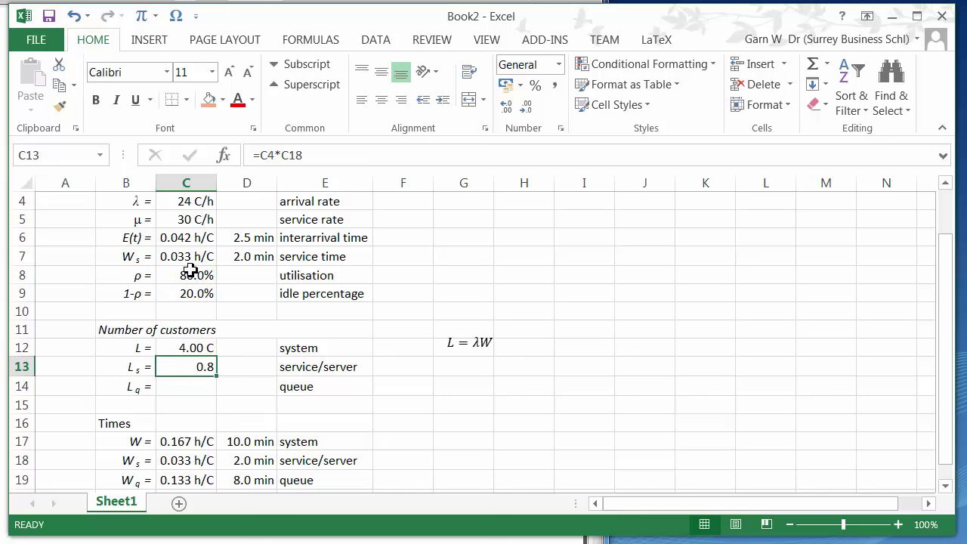
left_click(190, 272)
left_click(204, 370)
Copy the cell formatting of C12 onto C13:C14.
left_click(204, 349)
left_click(59, 106)
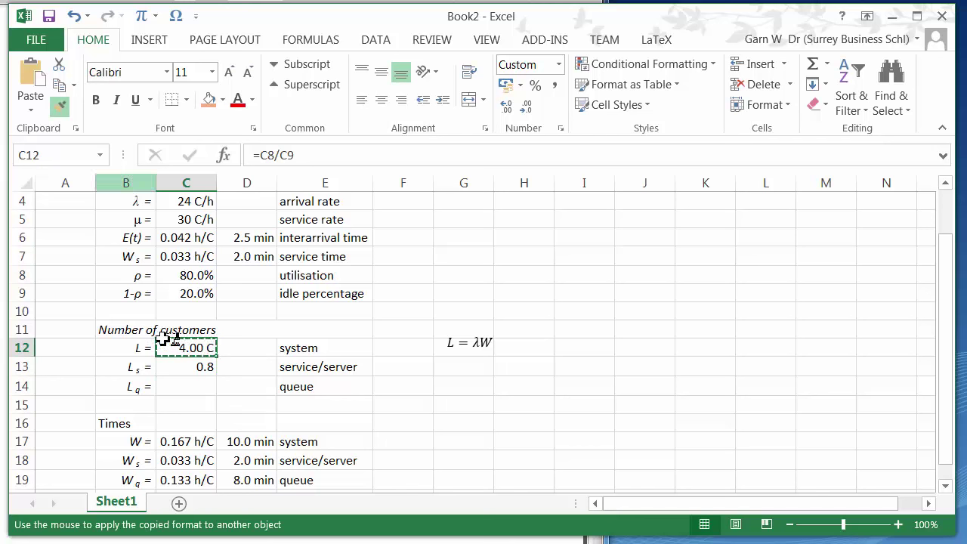
mouse_move(179, 365)
left_mouse_down()
mouse_move(181, 395)
mouse_move(186, 383)
left_mouse_up()
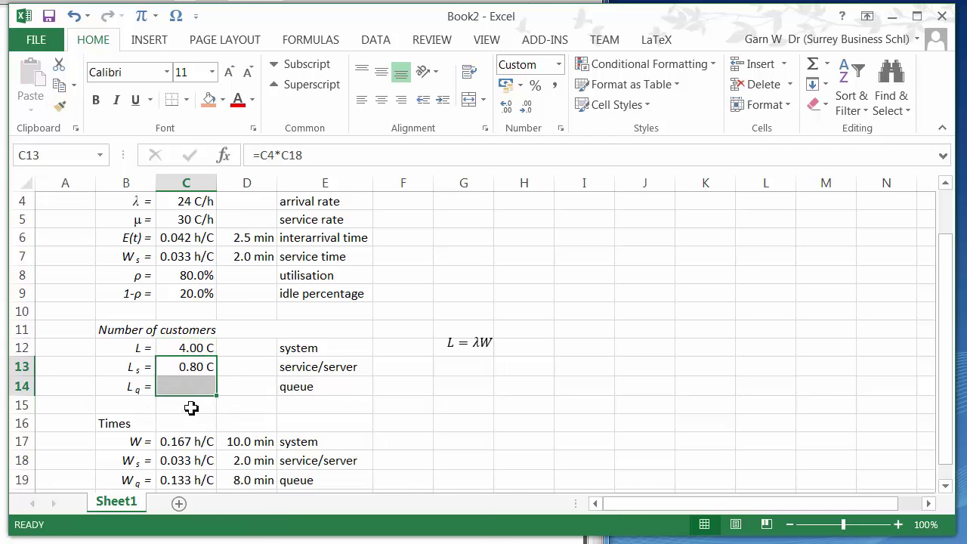
Calculate the number of customers in the queue in C14 with the formula =C12-C13.
left_click(190, 391)
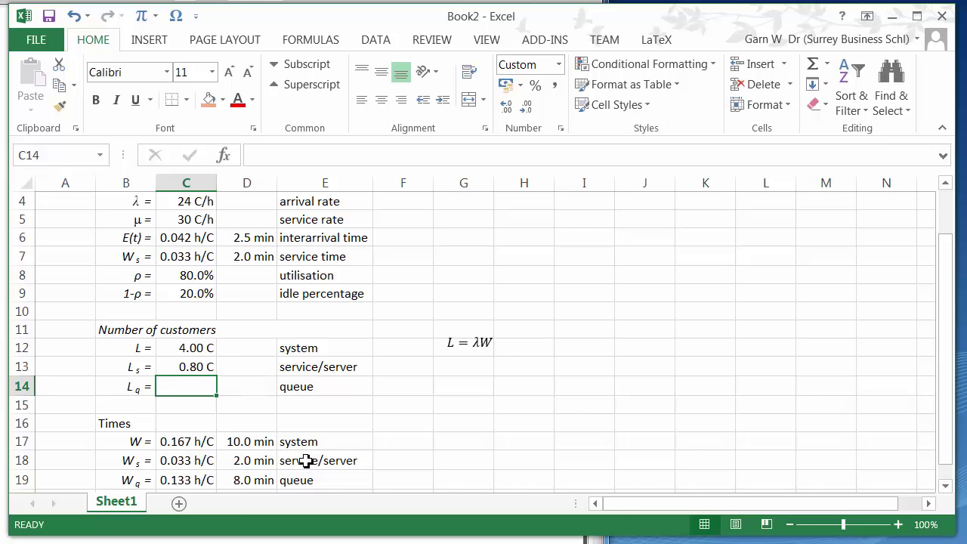
type("=")
left_click(206, 348)
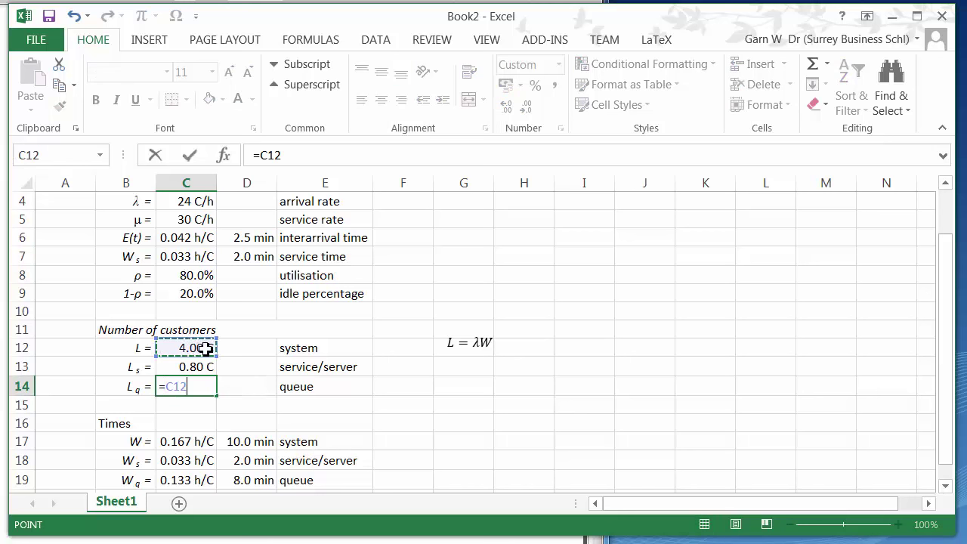
type("-")
left_click(198, 367)
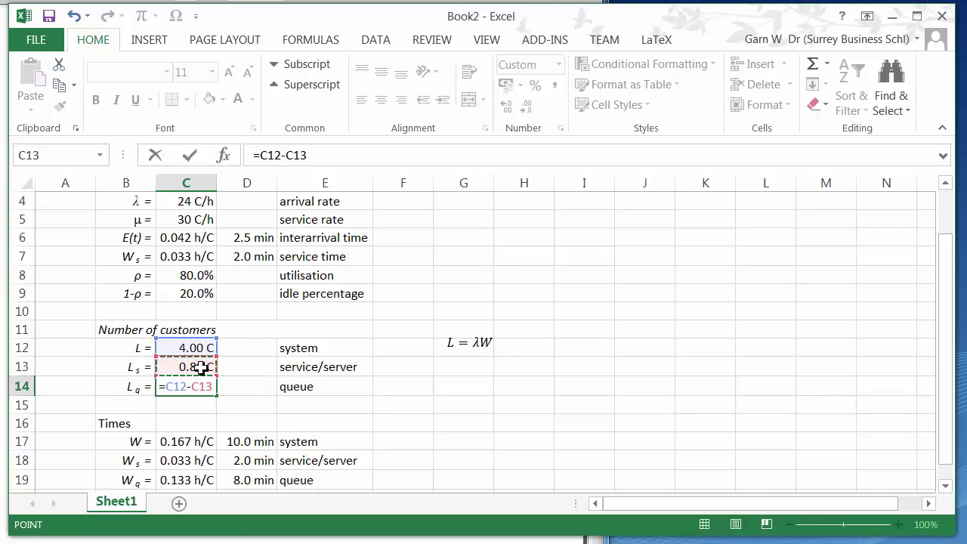
key("Return")
key("Up")
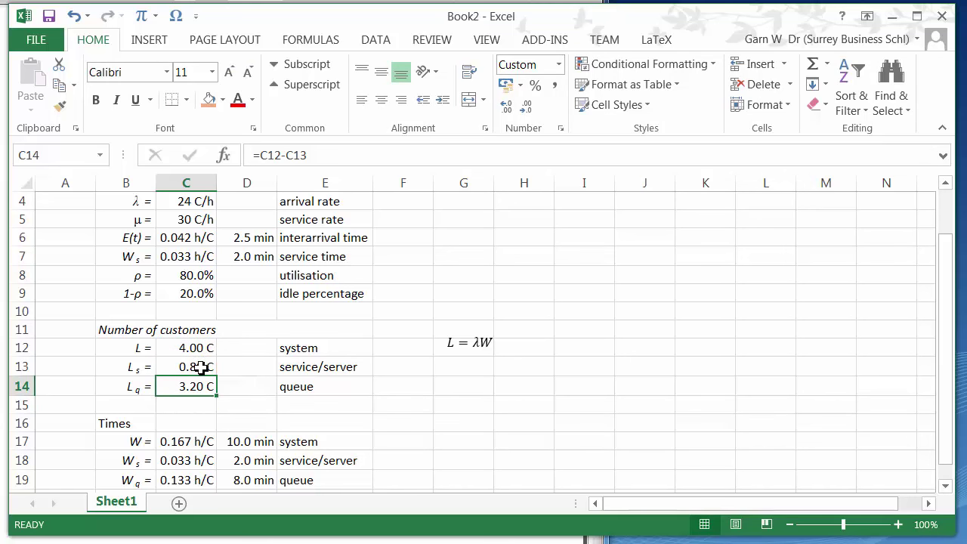
left_click(241, 422)
left_click(186, 387)
scroll(251, 413, "up", 1)
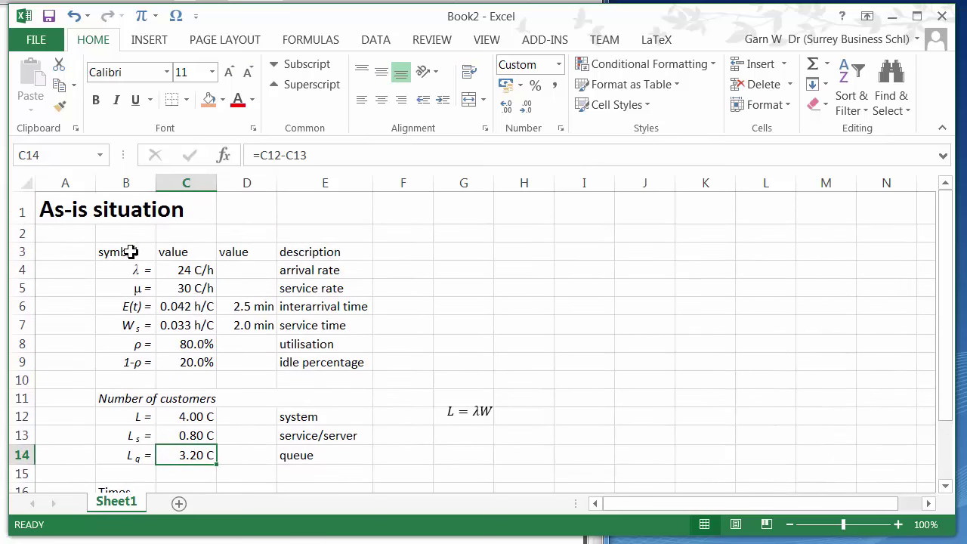
left_click_drag(131, 251, 378, 255)
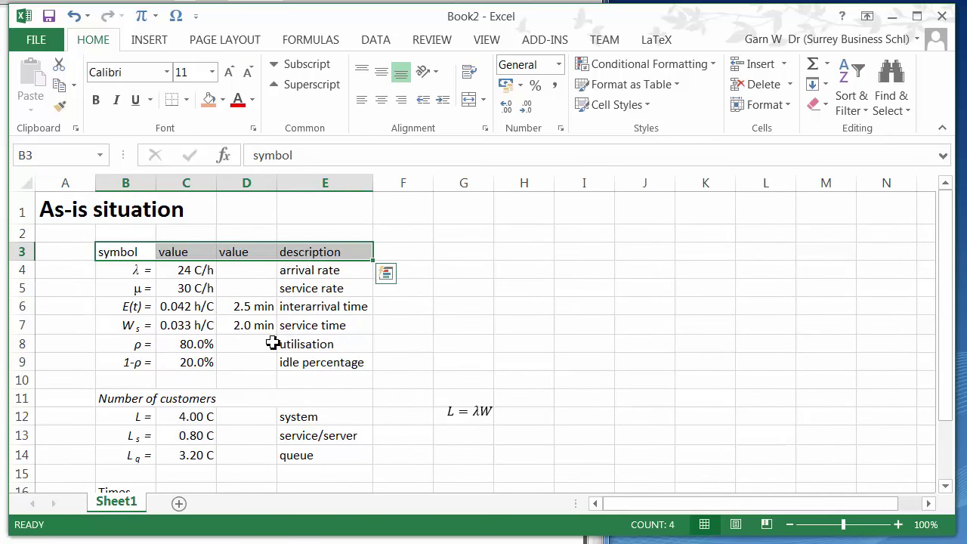
scroll(181, 397, "down", 1)
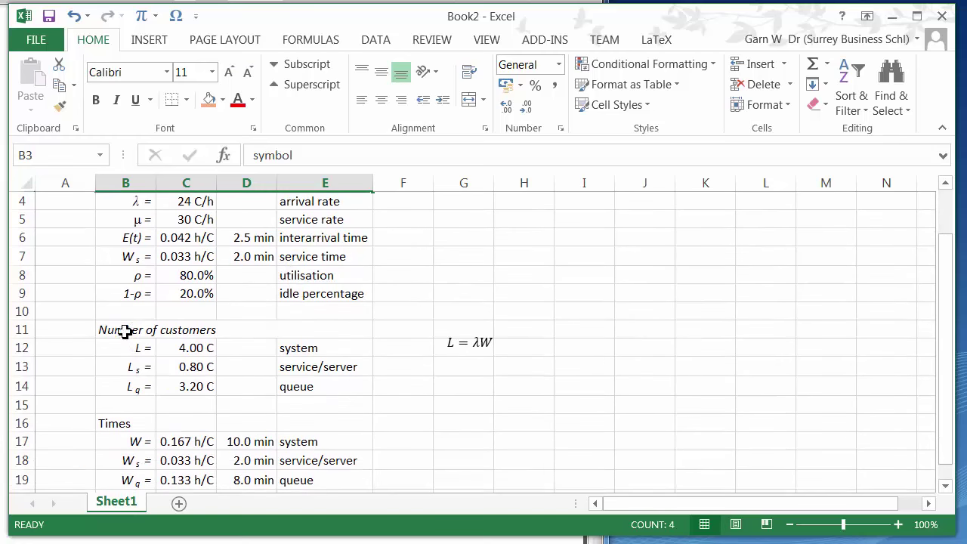
left_click_drag(124, 331, 264, 475)
left_click(339, 425)
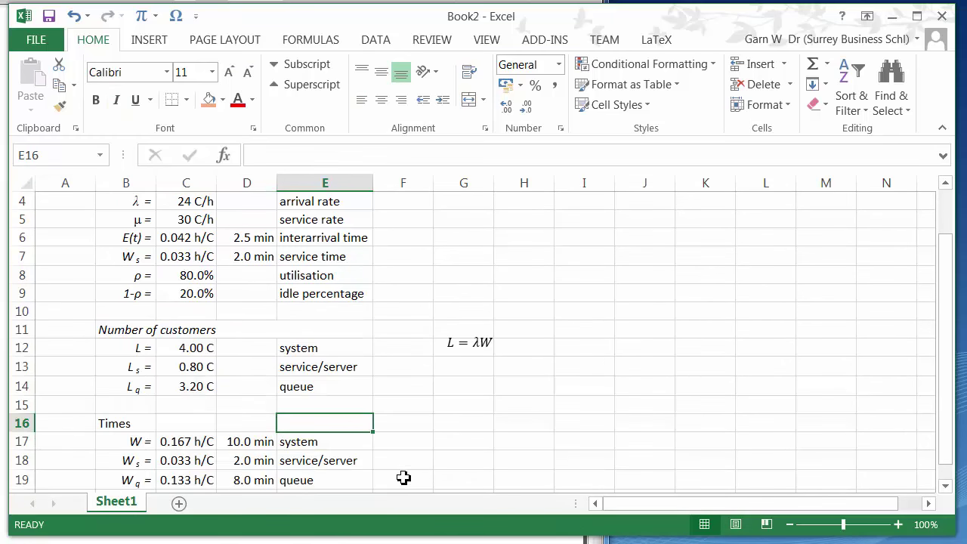
Enter the note "<< waiting time" in F19 beside the queue time.
left_click(403, 478)
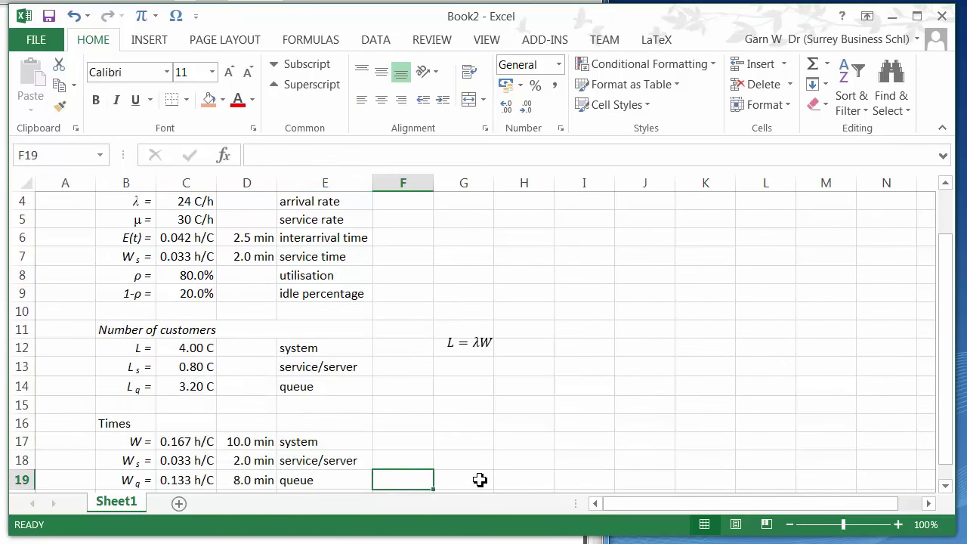
type("<< waiting time")
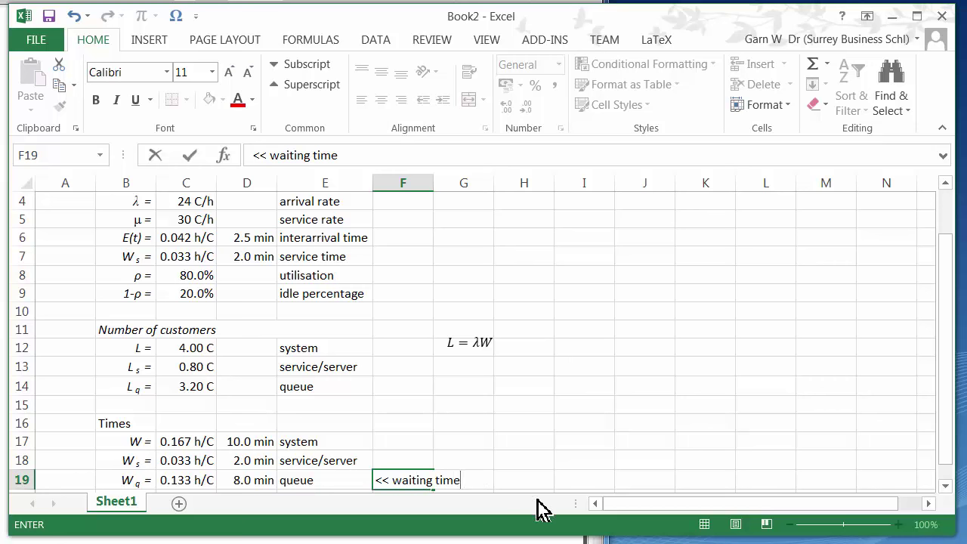
left_click(504, 439)
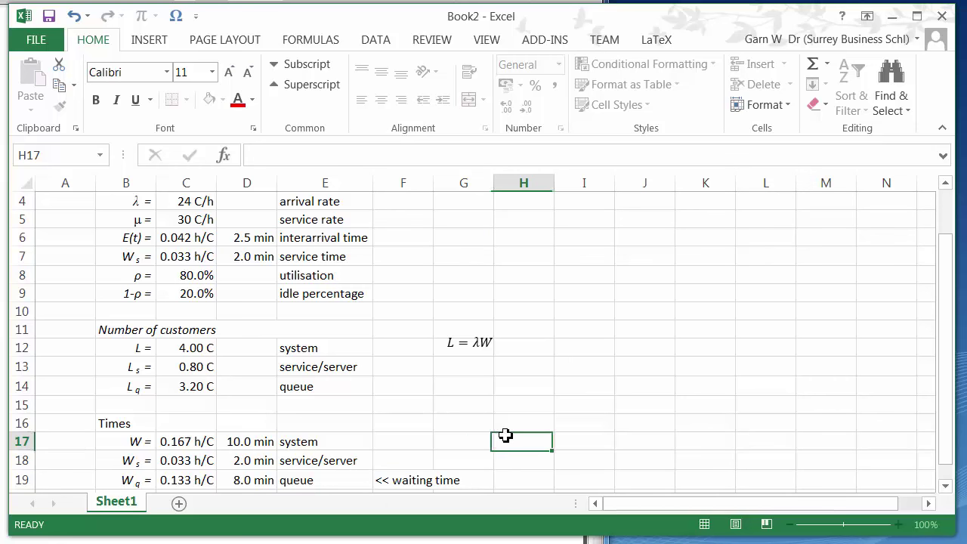
left_click(470, 406)
Apply the Accent1 cell style to the header row B3:E3 and the Number of customers and Times headings across columns B to E.
scroll(471, 407, "up", 1)
left_click_drag(134, 253, 360, 265)
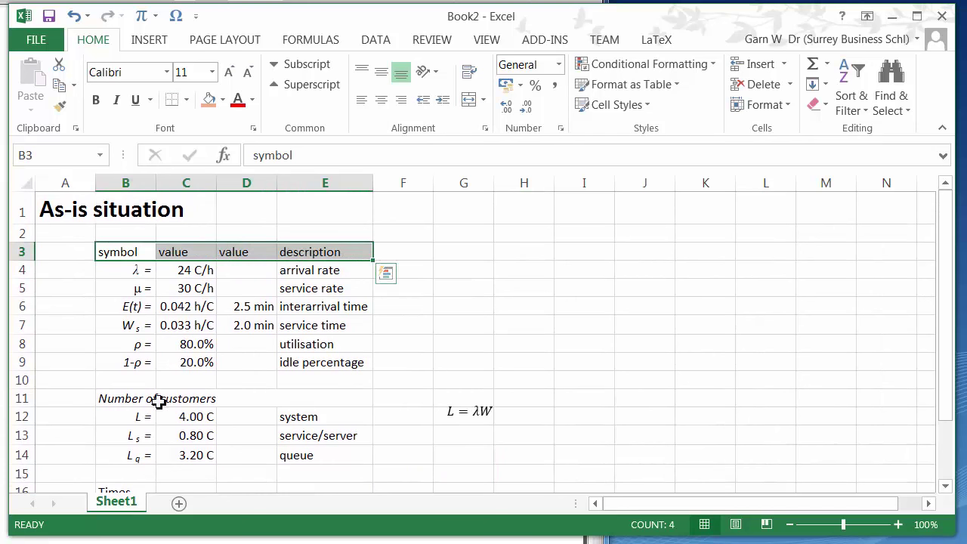
left_click(130, 400)
scroll(201, 449, "down", 1)
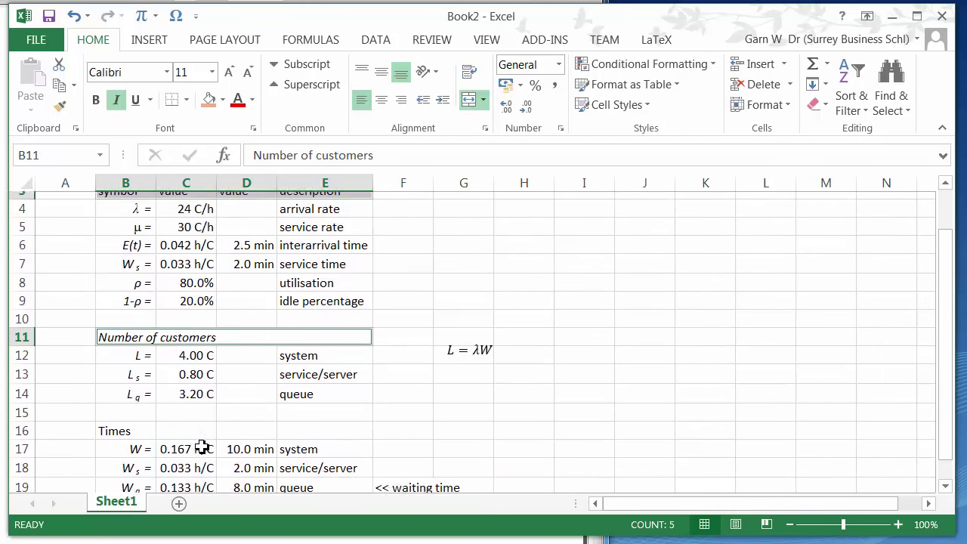
left_click_drag(133, 423, 333, 424)
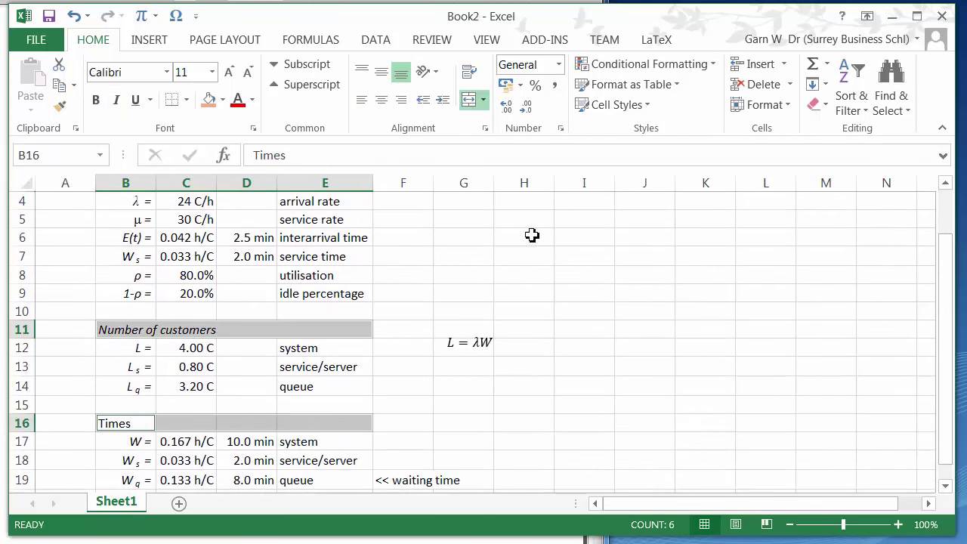
left_click(631, 107)
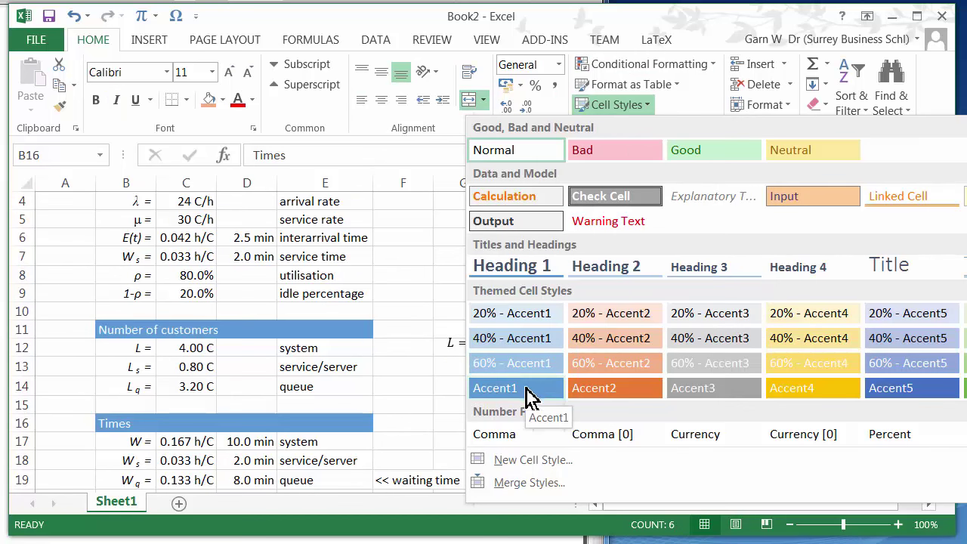
left_click(488, 385)
Apply the 20% - Accent1 cell style to alternating rows 4, 6, 8, 13 and 18 across columns B to E.
scroll(341, 339, "up", 1)
left_click(134, 275)
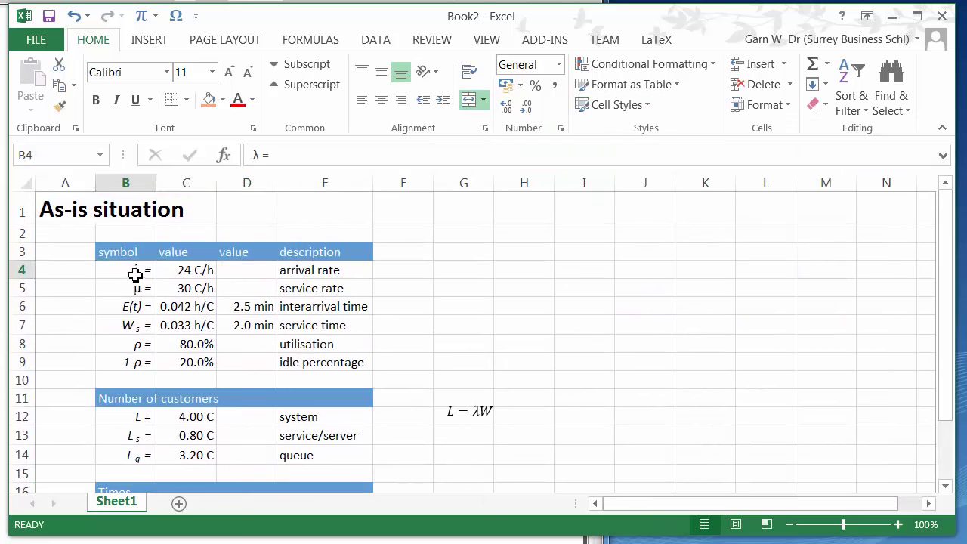
left_click_drag(135, 274, 310, 274)
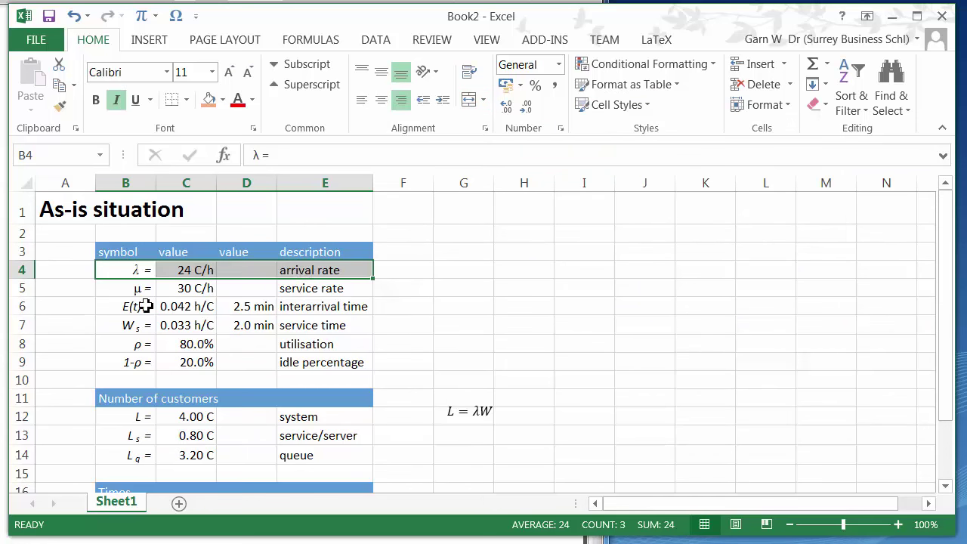
left_click_drag(145, 306, 341, 307)
left_click_drag(142, 344, 324, 344)
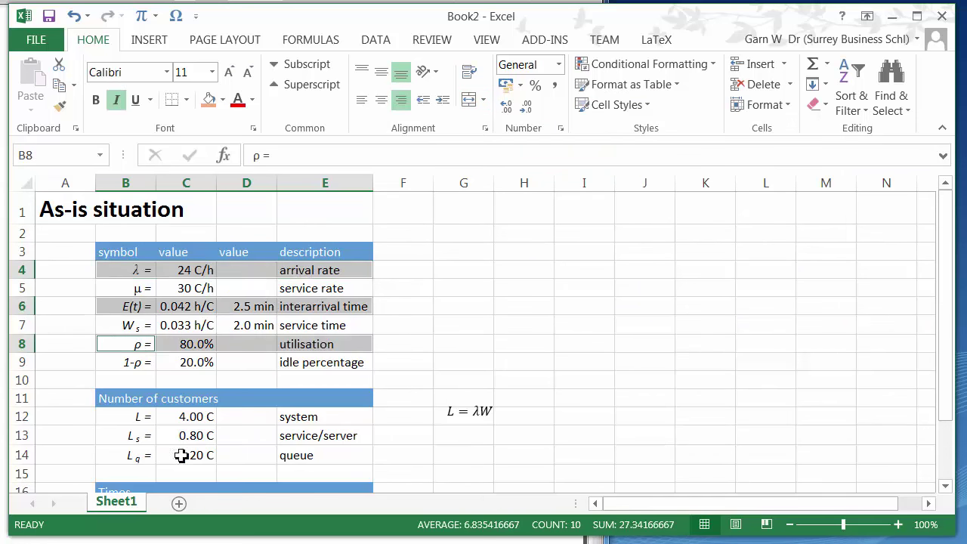
left_click_drag(140, 437, 358, 438)
scroll(278, 444, "down", 1)
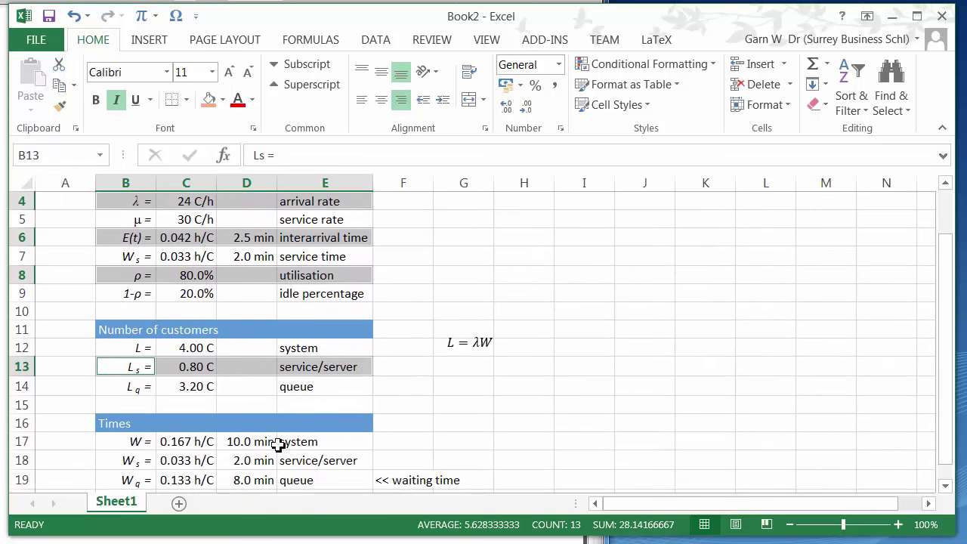
left_click_drag(126, 463, 308, 460)
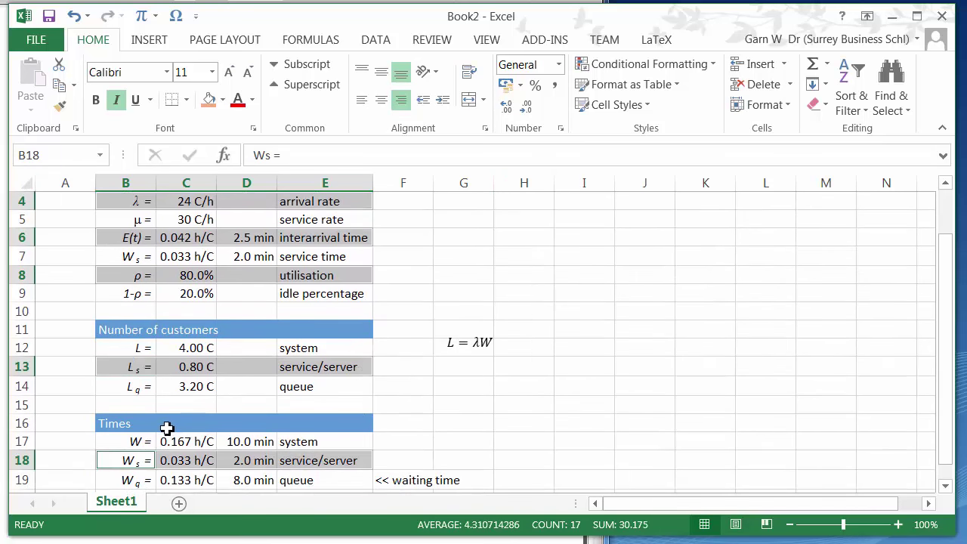
left_click(647, 106)
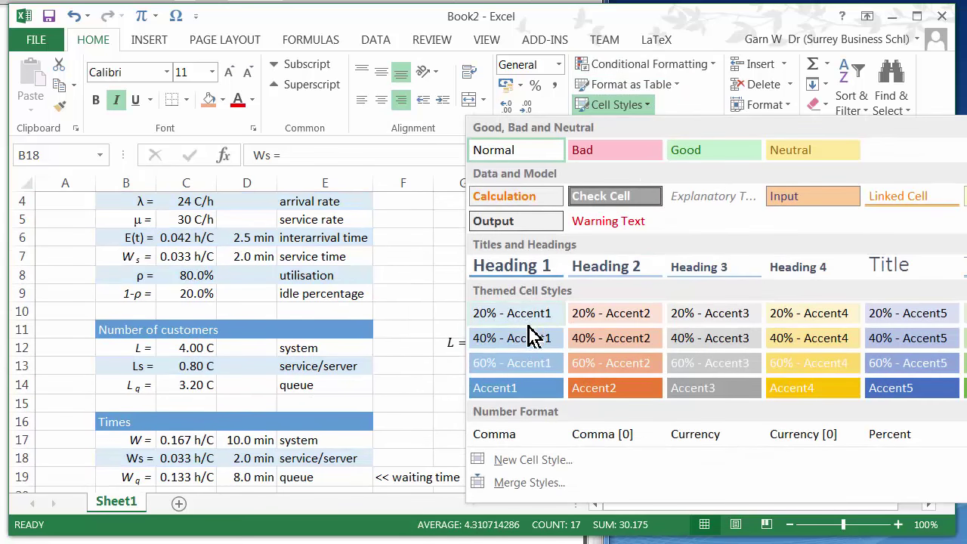
key("Escape")
left_click(484, 341)
Add all borders to the three table blocks B3:E9, B11:E14 and B16:E19.
scroll(252, 271, "up", 1)
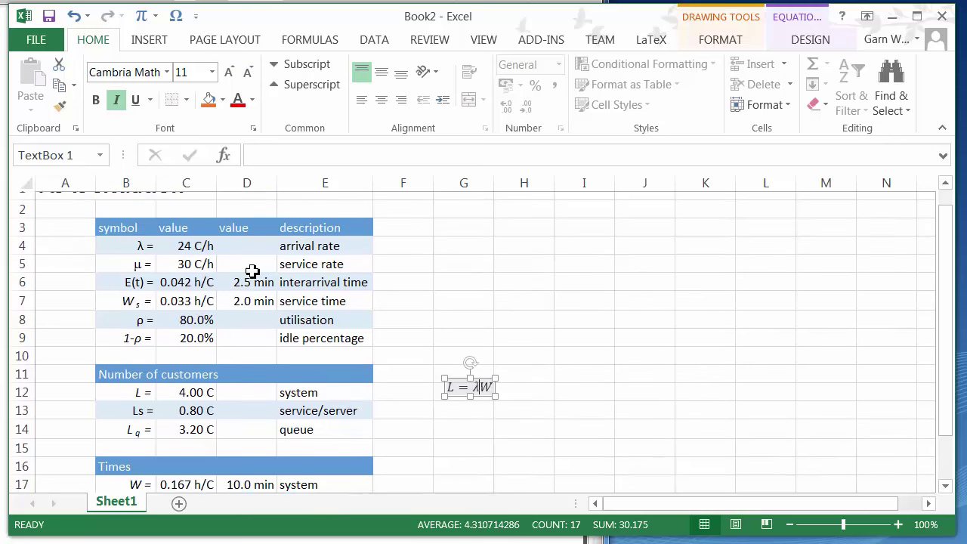
scroll(252, 271, "up", 1)
left_click_drag(125, 251, 362, 363)
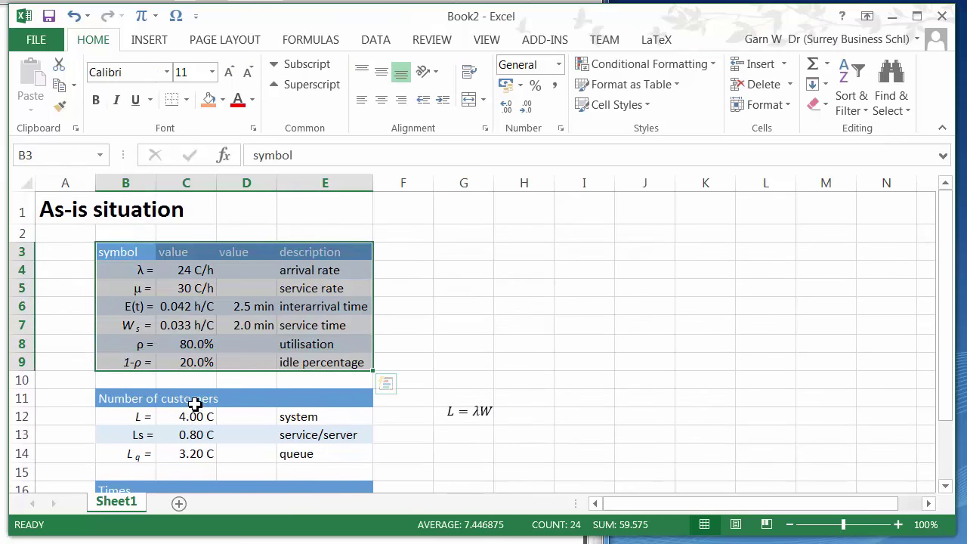
left_click_drag(112, 401, 337, 453)
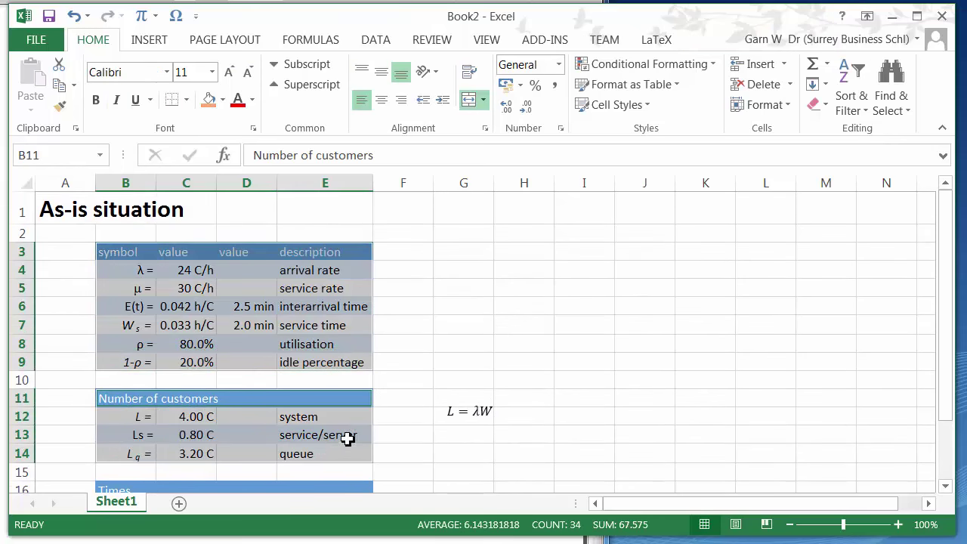
scroll(140, 429, "down", 1)
left_click_drag(136, 425, 338, 477)
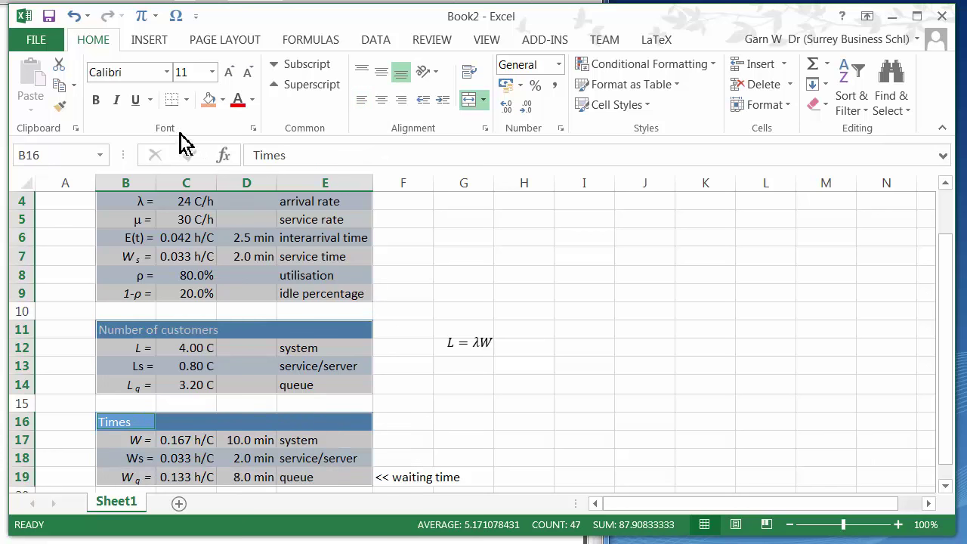
left_click(178, 101)
left_click(189, 101)
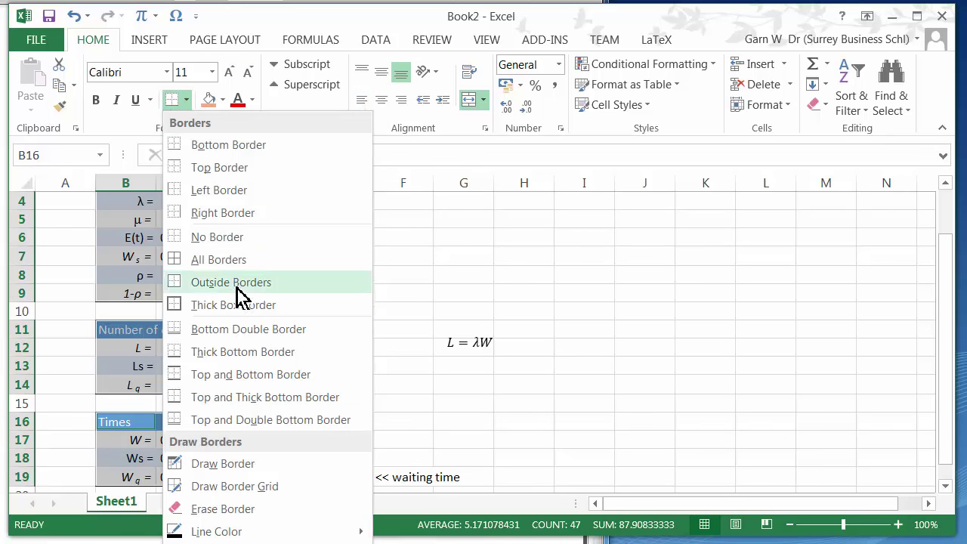
left_click(221, 259)
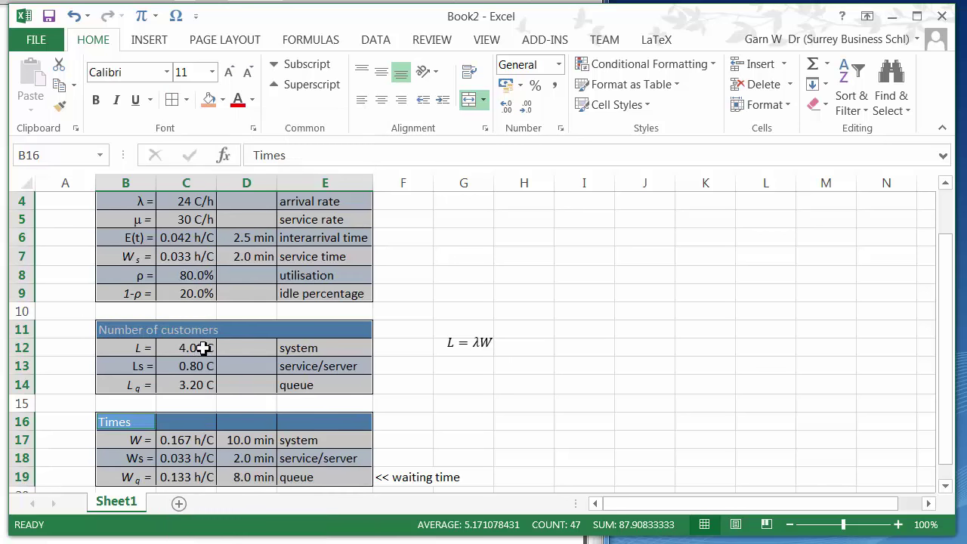
Change the border line colour to dark gold and reapply all borders to the three table blocks.
left_click(187, 100)
mouse_move(234, 534)
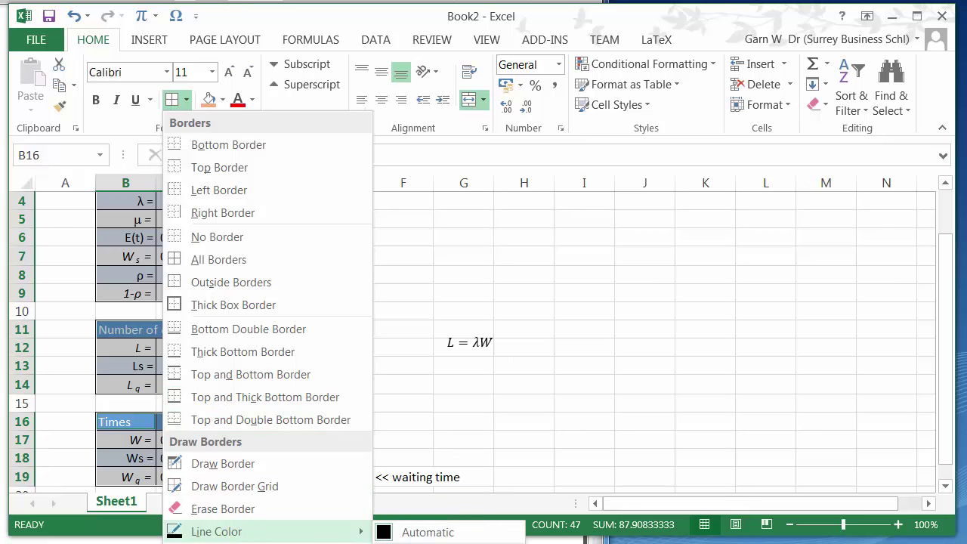
left_click(428, 536)
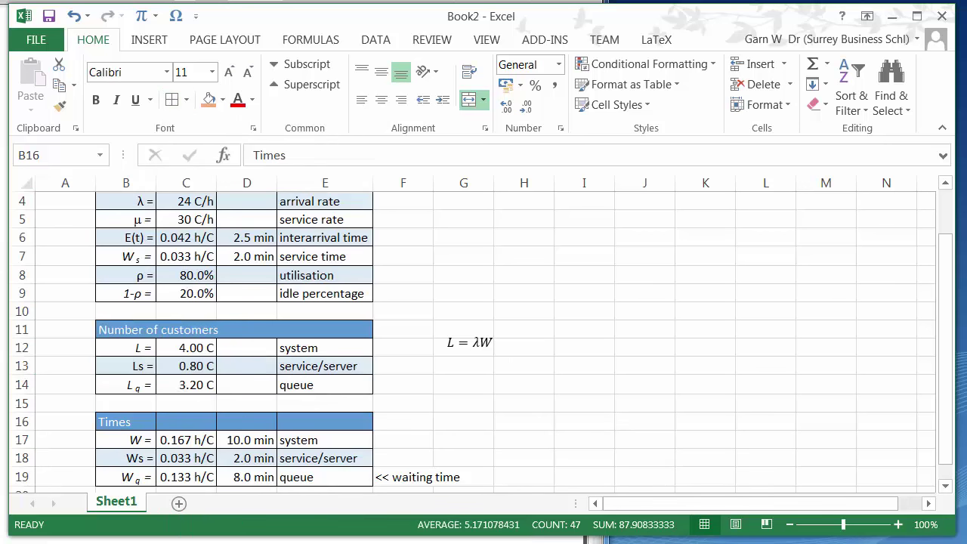
left_click(178, 101)
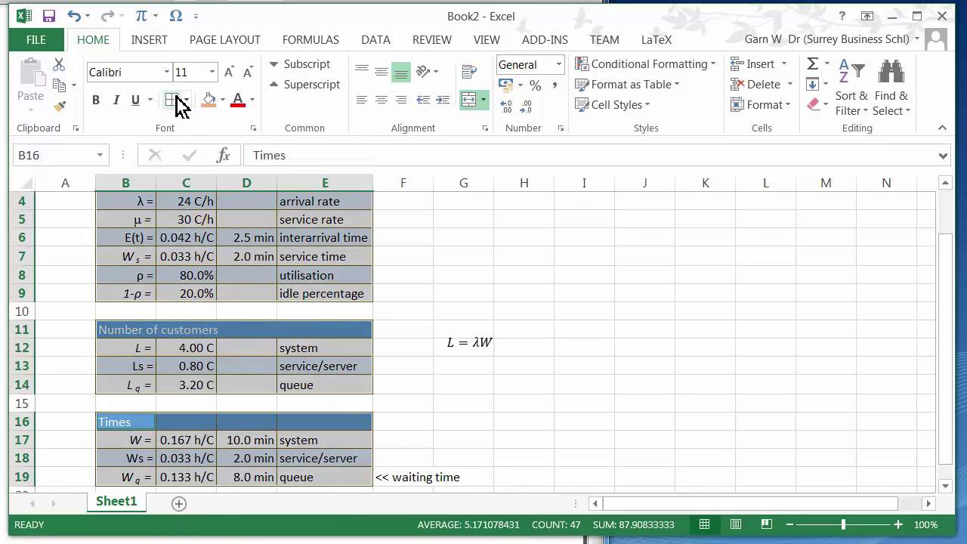
Outline each of the three table blocks with a thick box border in the same line colour.
left_click(185, 99)
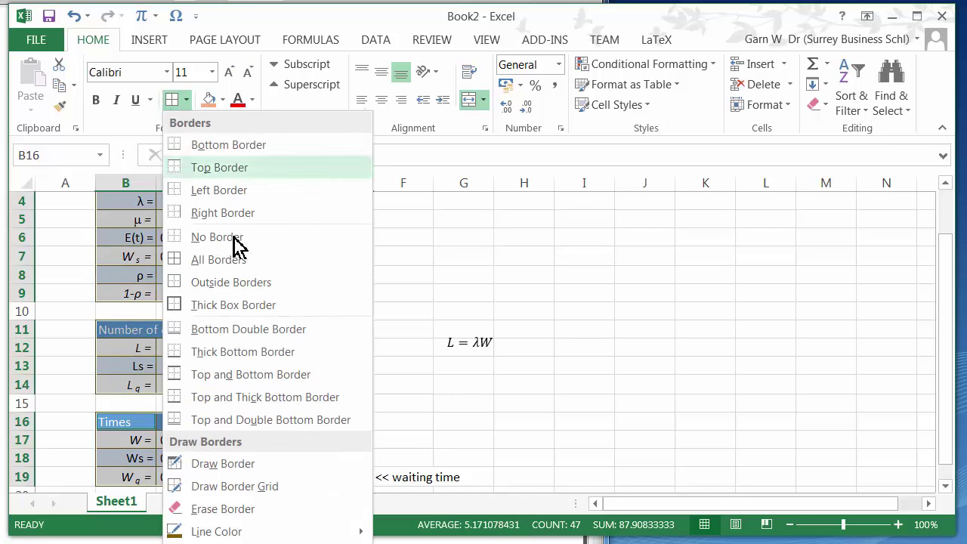
left_click(305, 302)
left_click(443, 279)
scroll(453, 294, "up", 1)
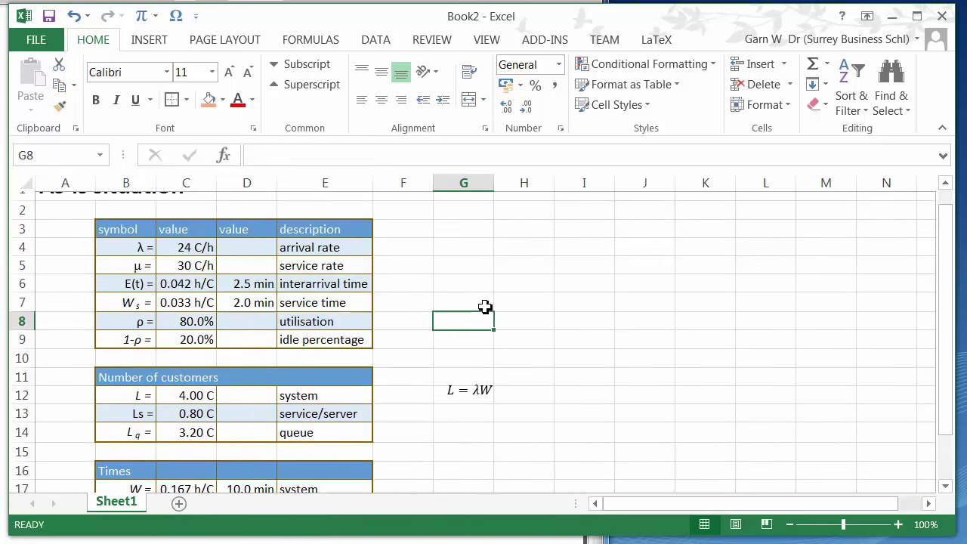
left_click(432, 304)
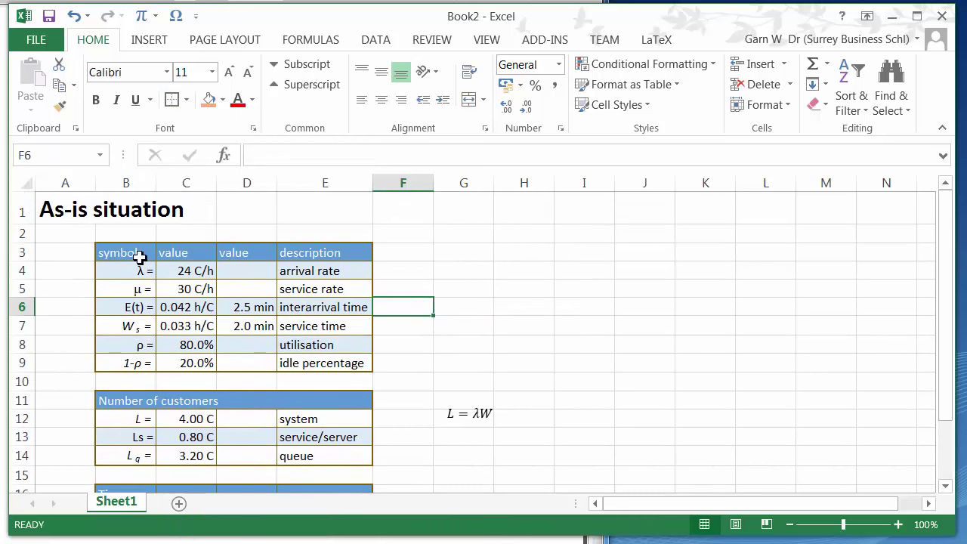
Make the header row B3:E3 and the Number of customers and Times heading rows bold.
left_click_drag(139, 258, 291, 256)
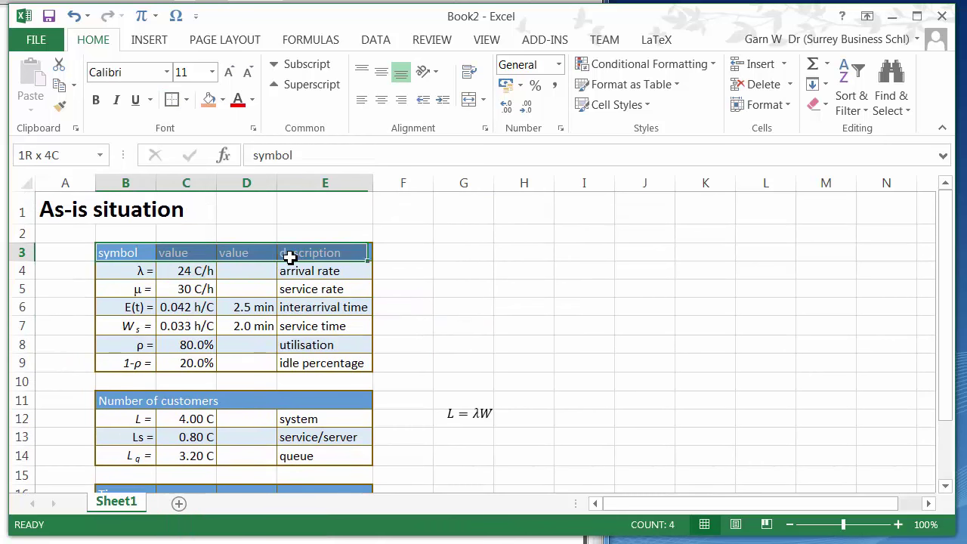
left_click(132, 407)
scroll(229, 463, "down", 1)
left_click_drag(114, 425, 210, 427)
left_click(328, 427)
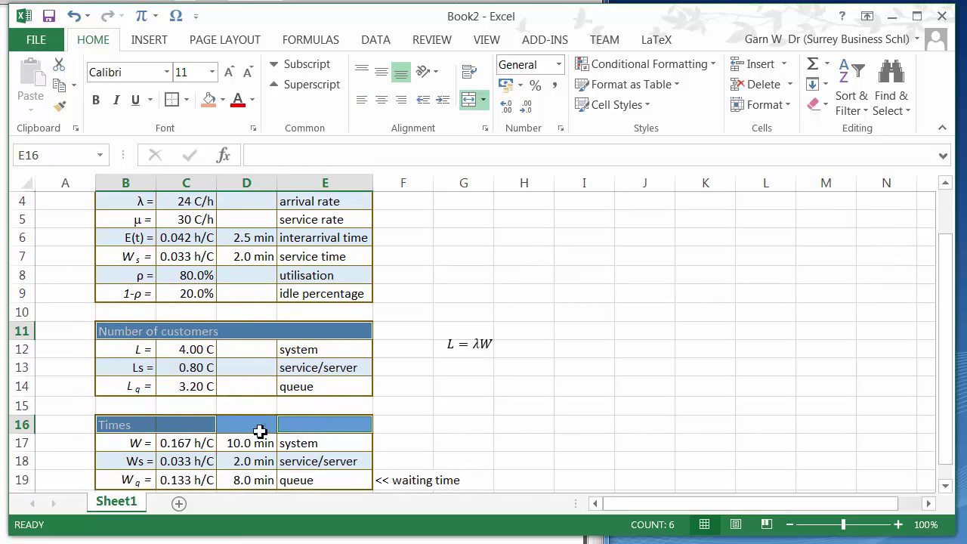
left_click(227, 427)
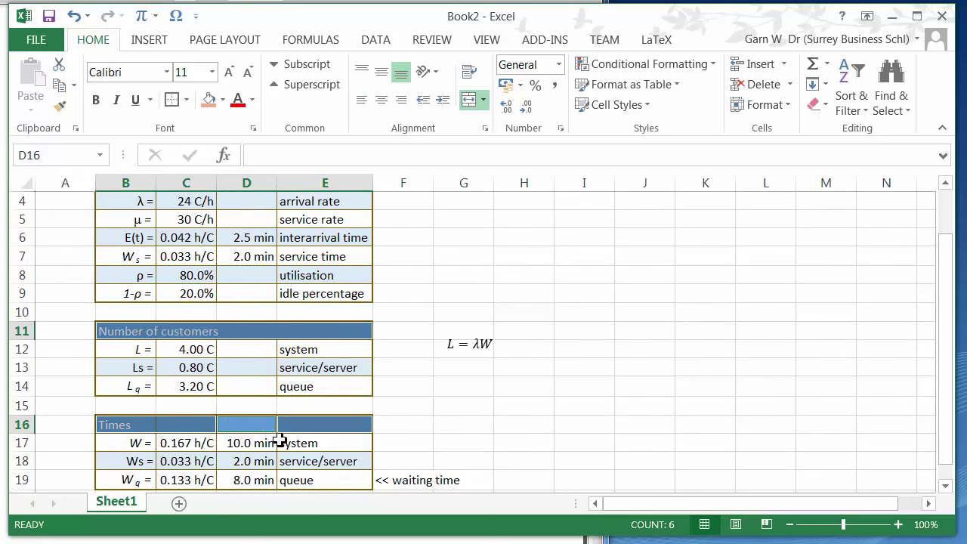
left_click(96, 100)
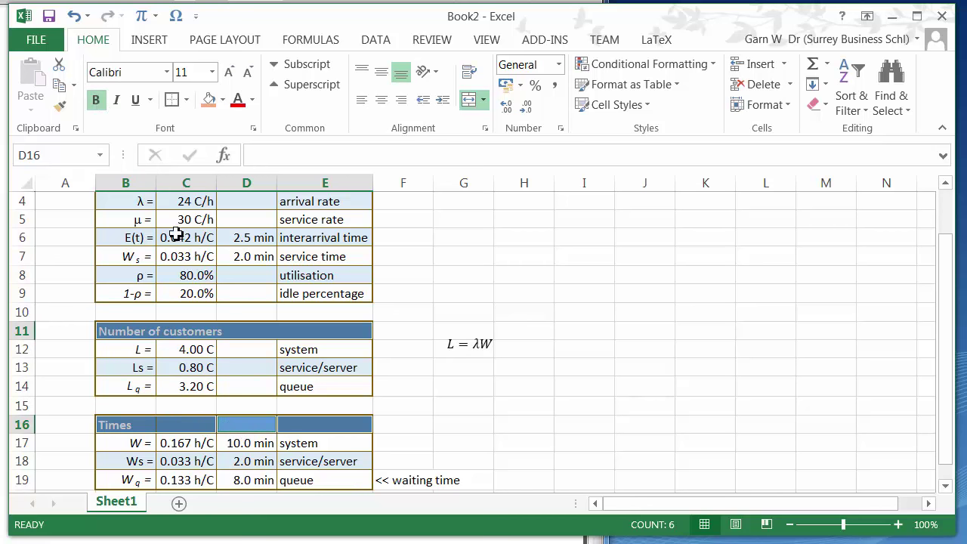
left_click(561, 279)
scroll(505, 318, "up", 1)
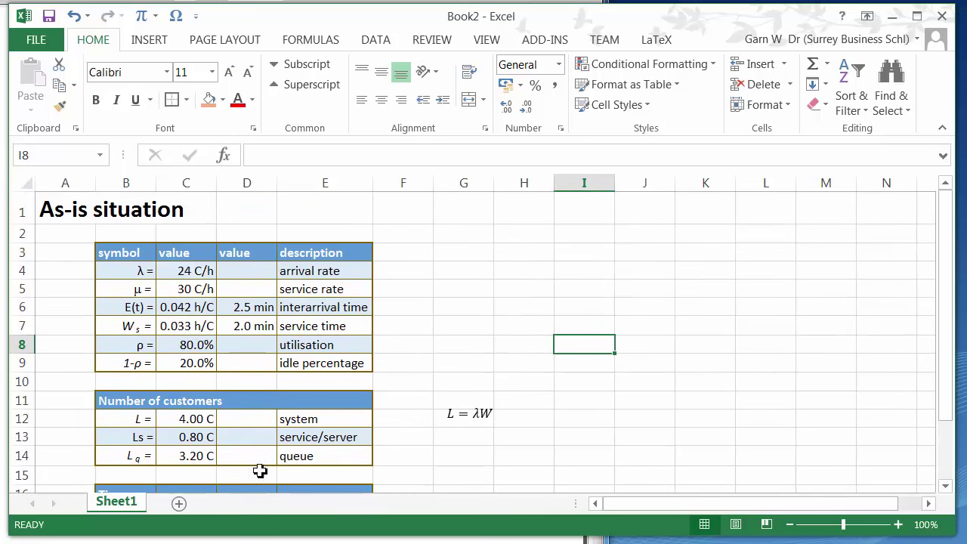
Rename the worksheet Sheet1 as task1.
double_click(129, 502)
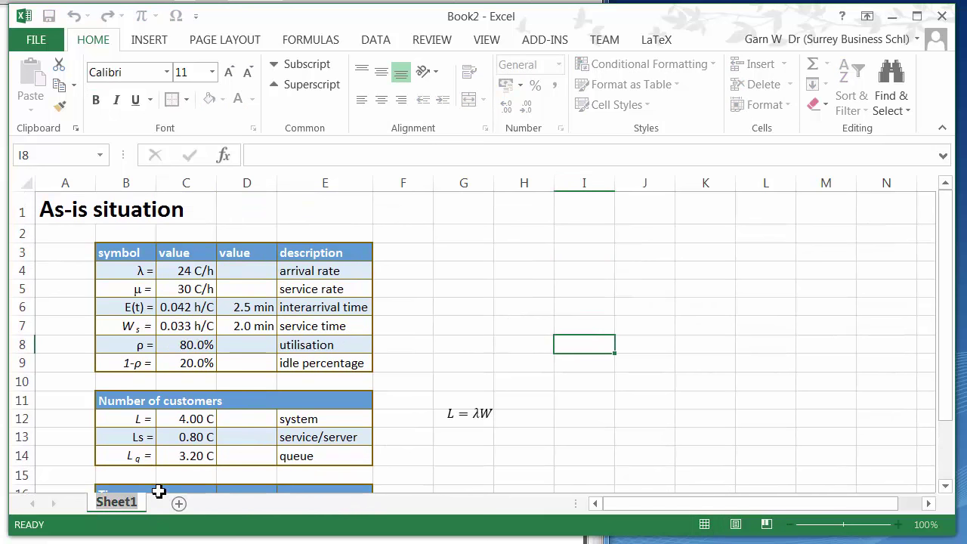
type("task")
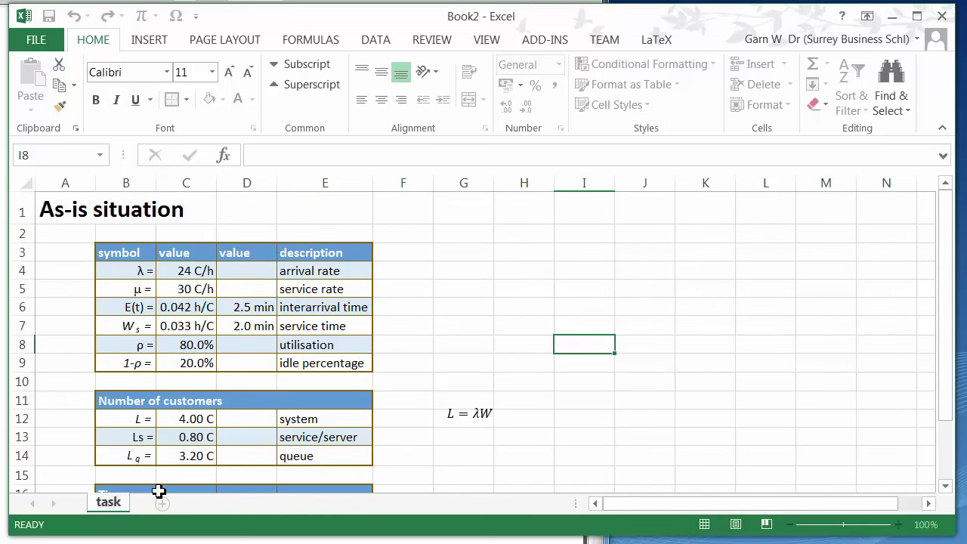
type("1")
left_click(449, 261)
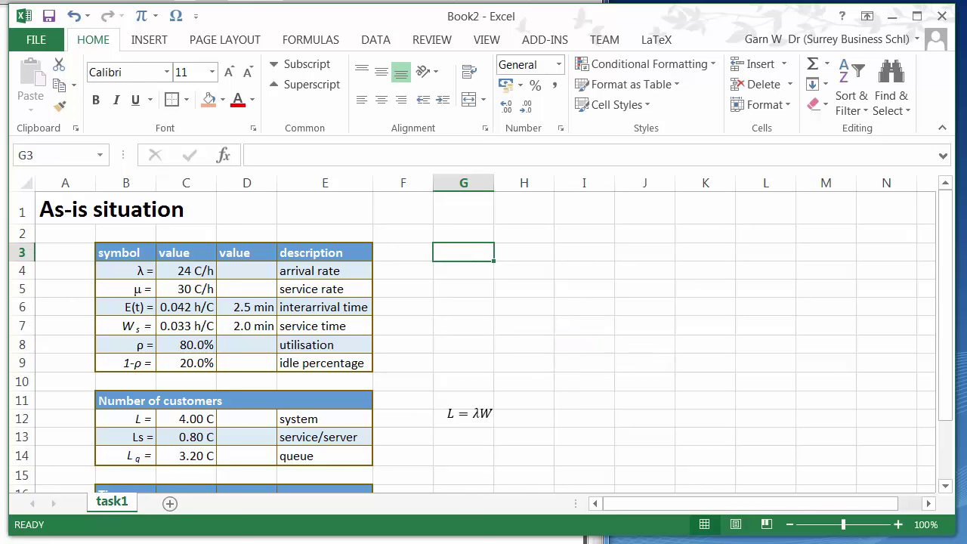